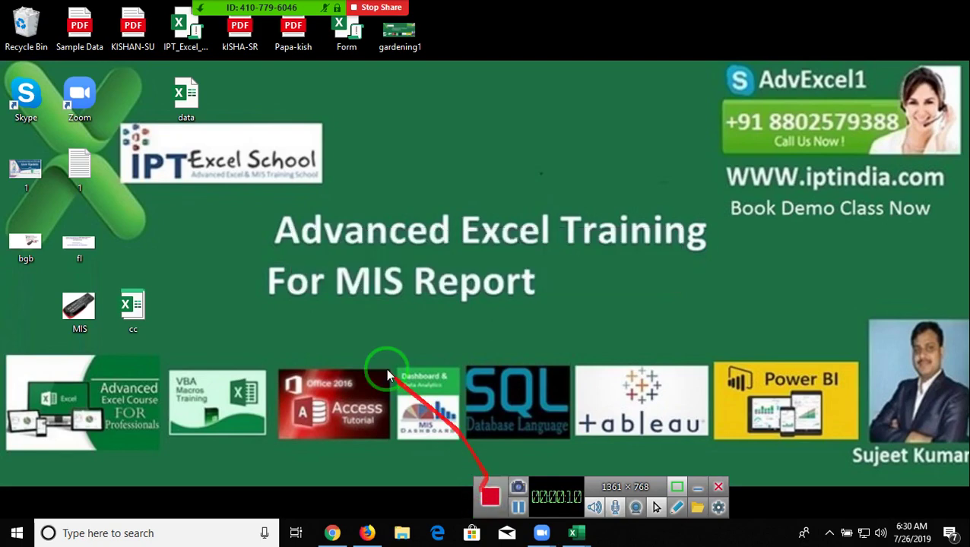
Check the Zoom audio and camera options and unmute the microphone.
mouse_move(262, 7)
click(87, 16)
click(225, 19)
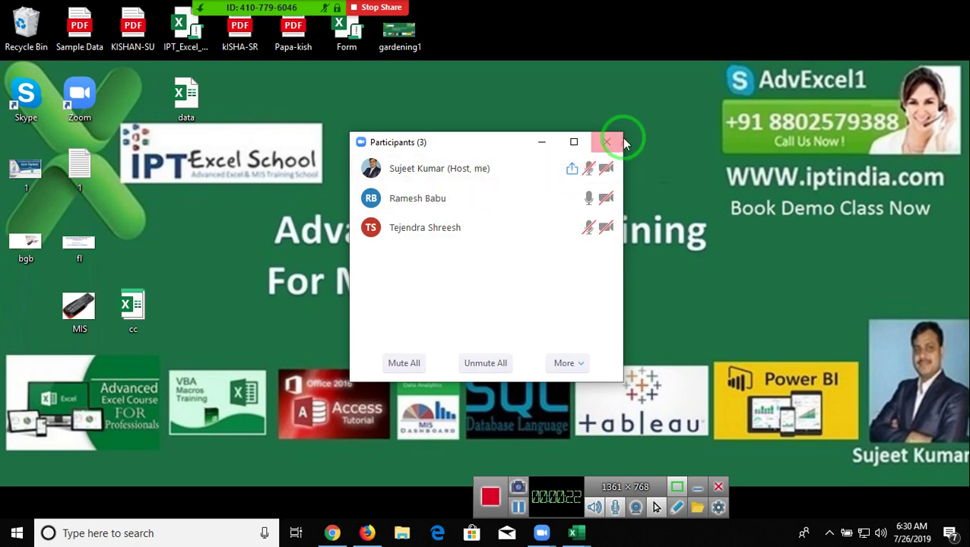
click(607, 142)
click(169, 16)
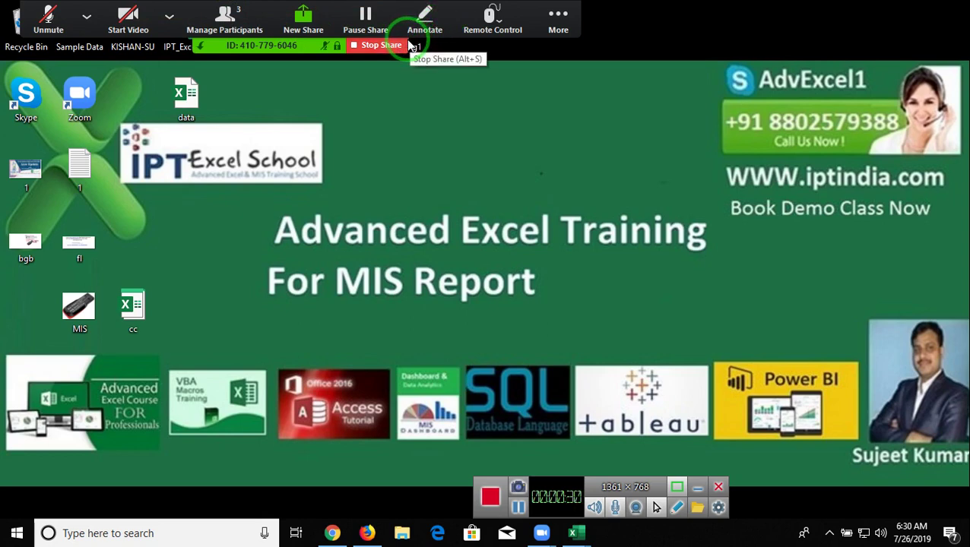
click(85, 16)
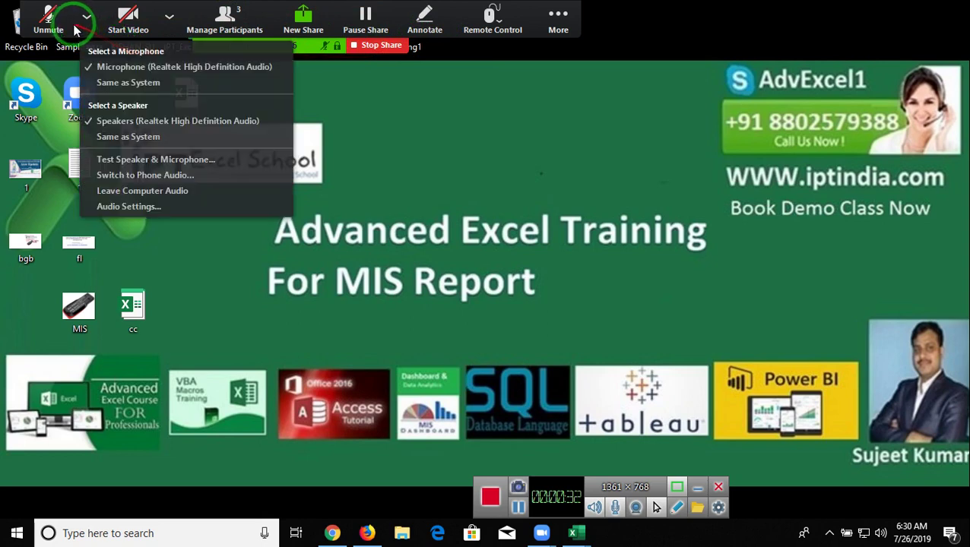
click(27, 27)
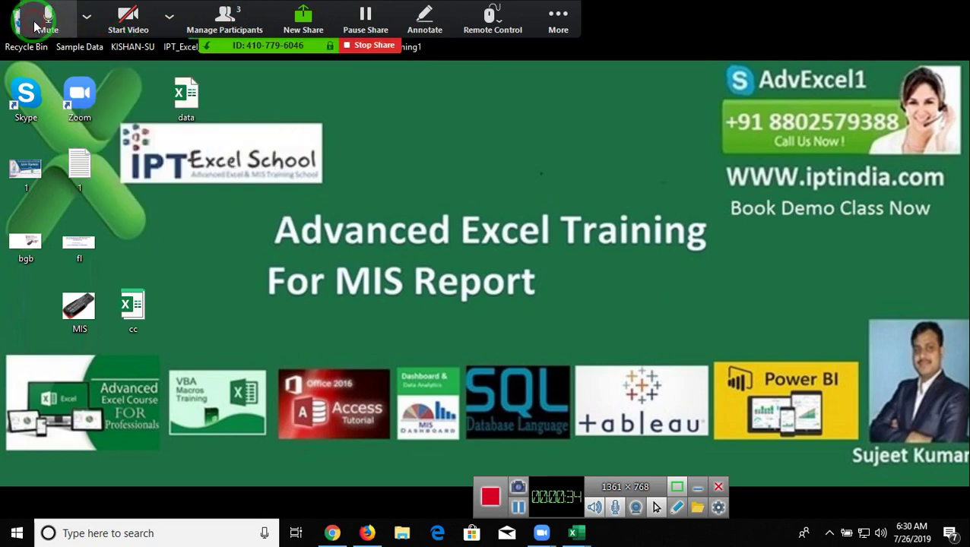
click(169, 16)
Allow the second and third participants to record the meeting.
click(217, 22)
mouse_move(566, 228)
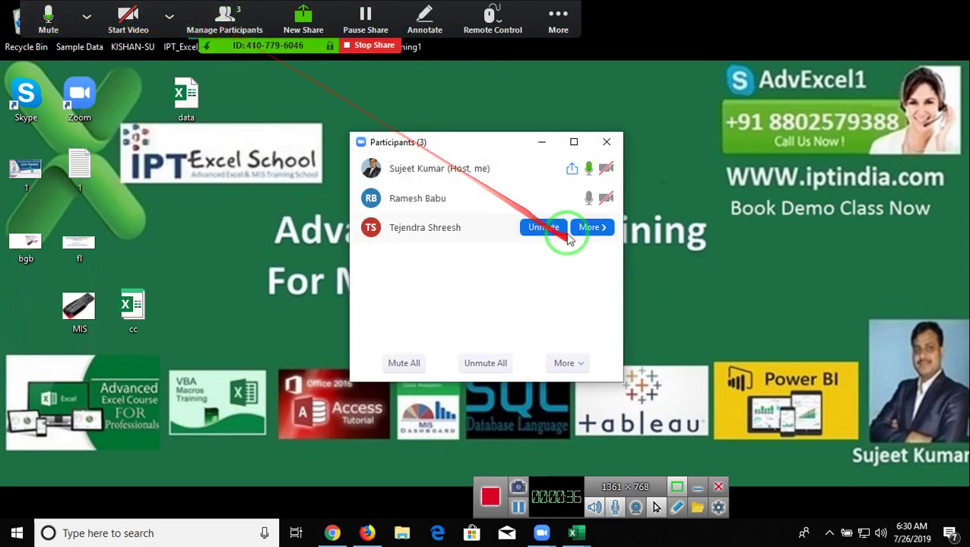
click(590, 198)
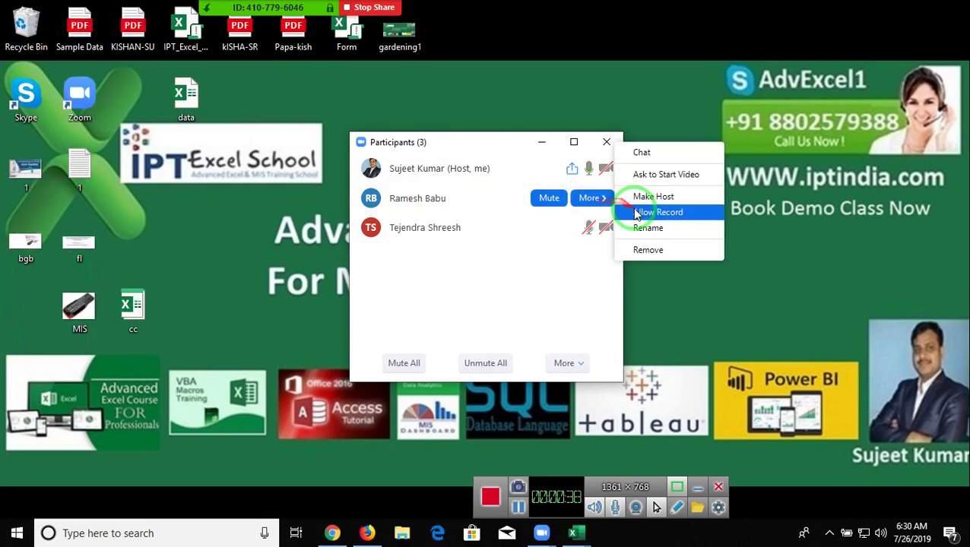
click(636, 210)
click(593, 227)
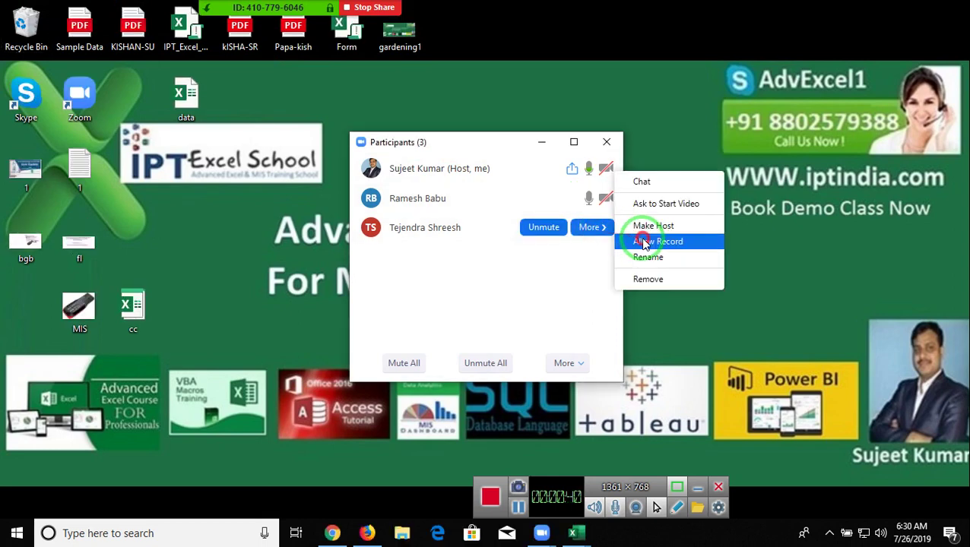
click(633, 242)
Close the participants list and start recording the meeting from More options.
click(607, 142)
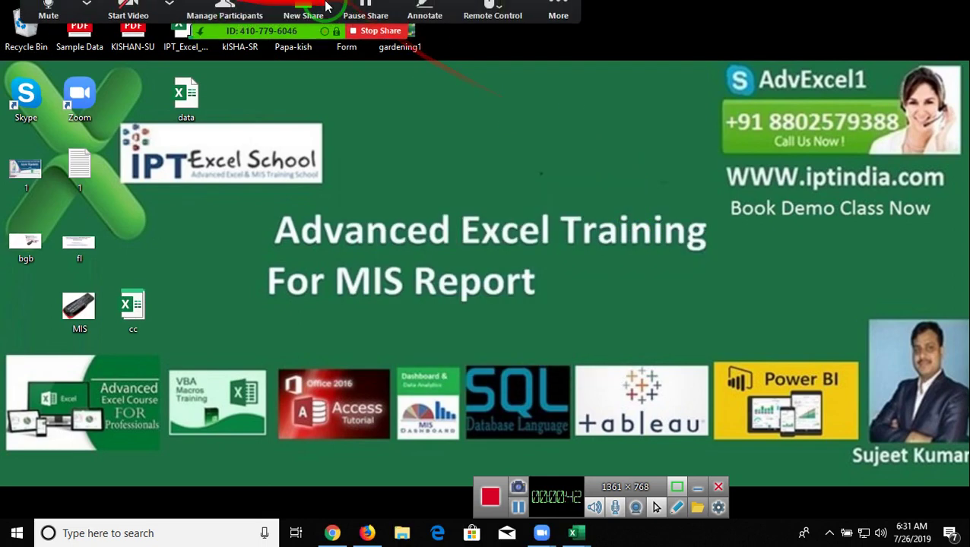
click(558, 21)
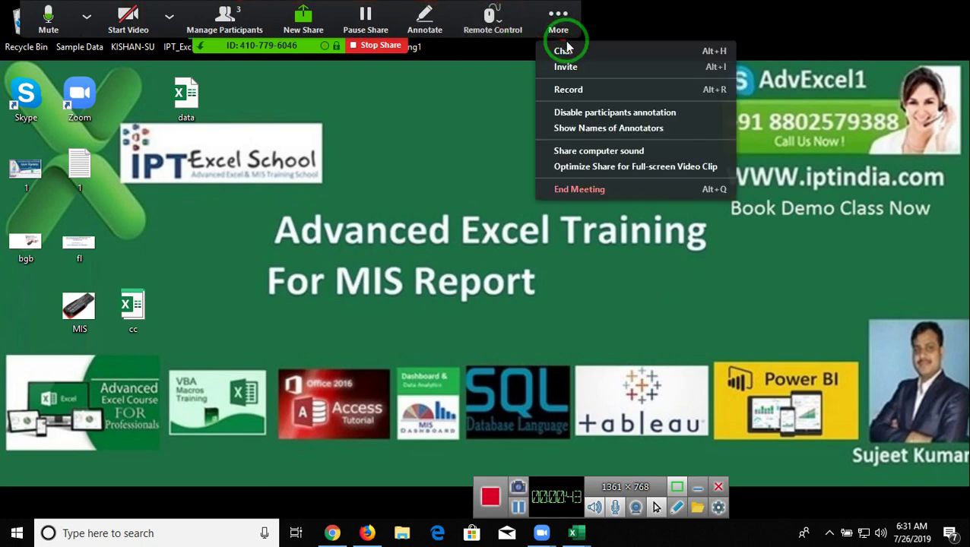
click(568, 90)
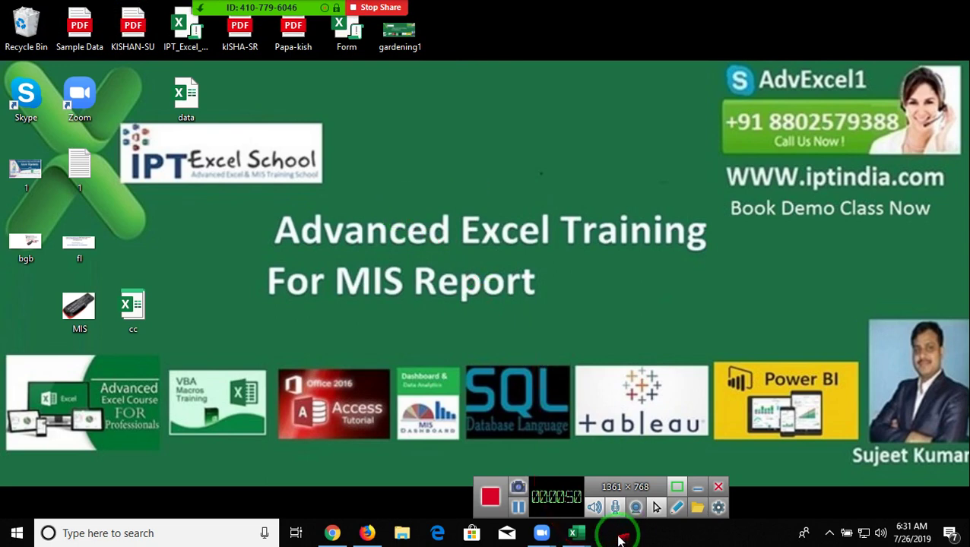
mouse_move(575, 533)
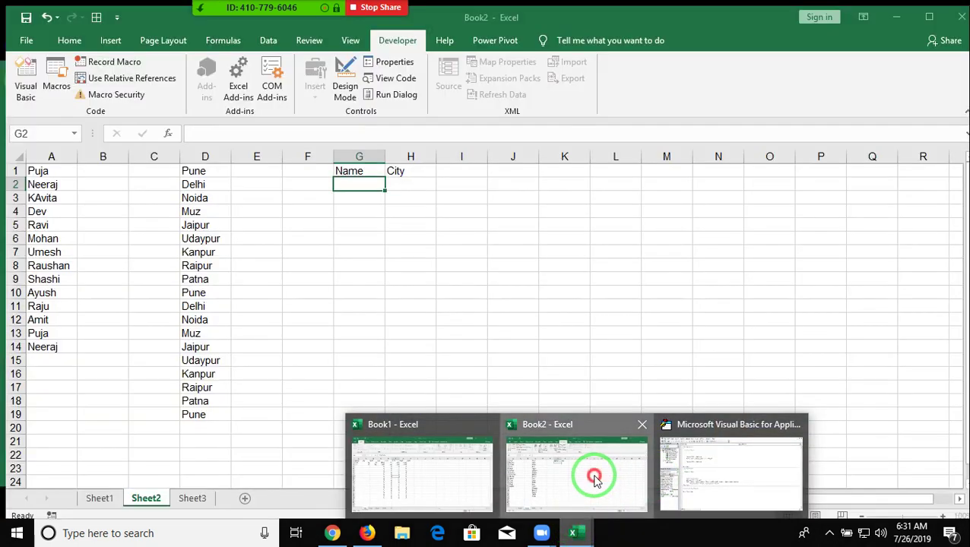
In Book2, copy the name Puja from A1 into G2 under the Name heading.
click(597, 479)
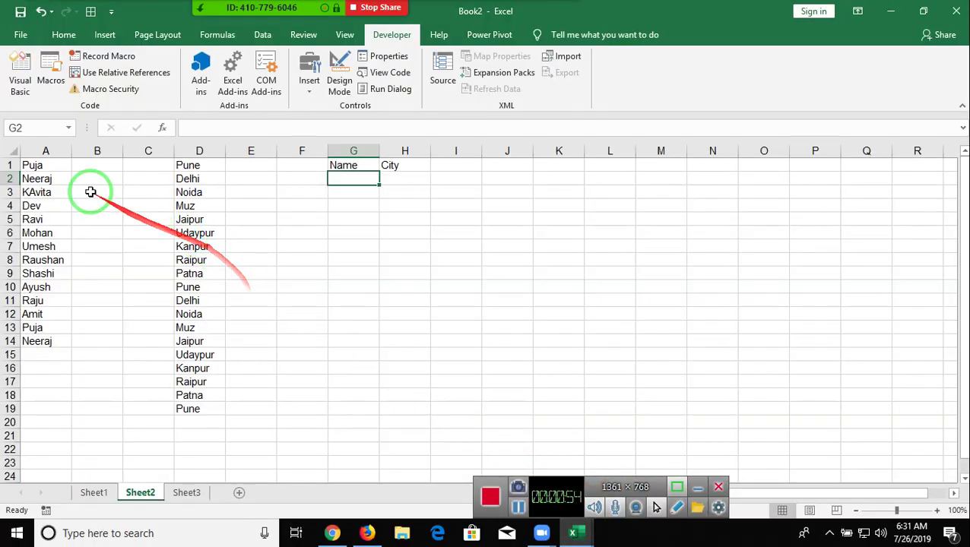
drag(59, 163, 50, 341)
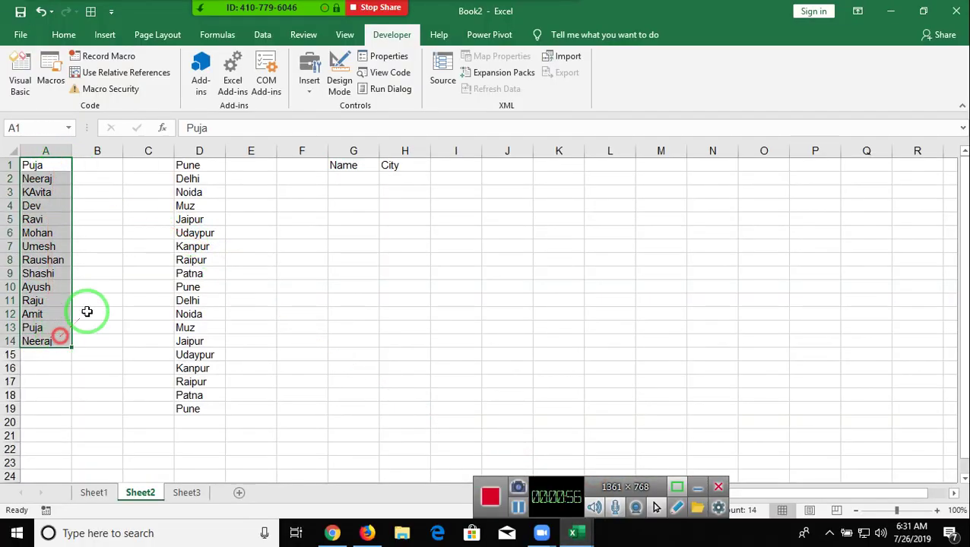
mouse_move(187, 165)
mouse_down()
mouse_move(194, 411)
mouse_move(187, 409)
mouse_up()
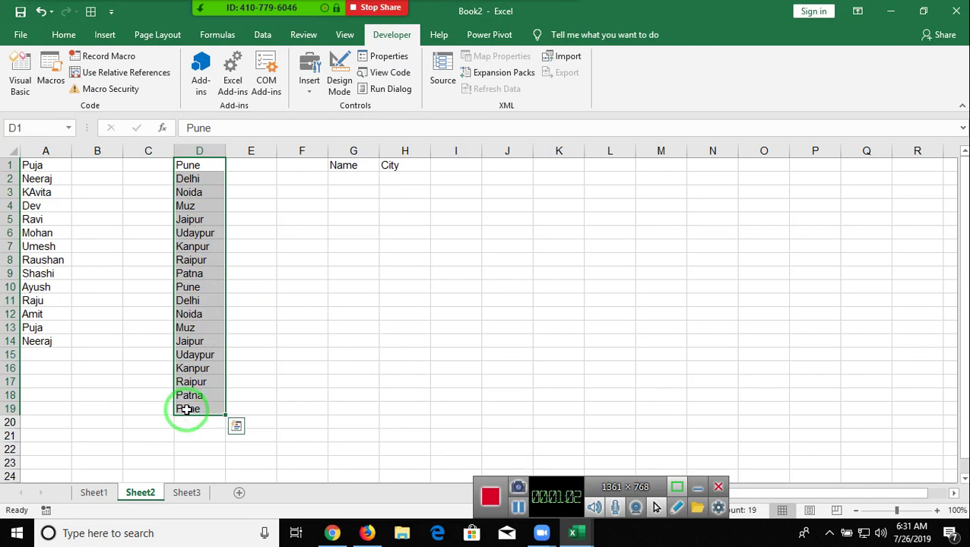
key(Left)
key(Left)
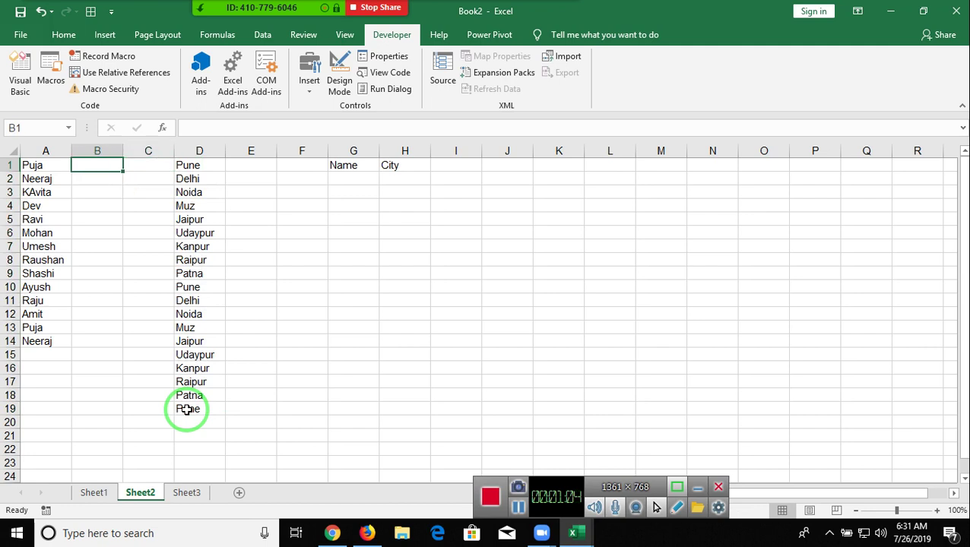
key(Left)
key(ctrl+c)
drag(162, 395, 355, 292)
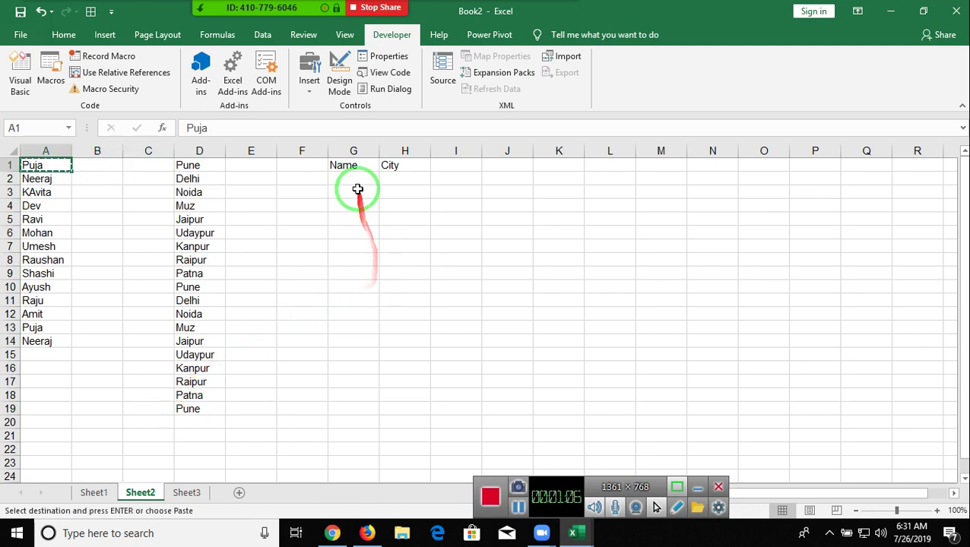
double_click(354, 178)
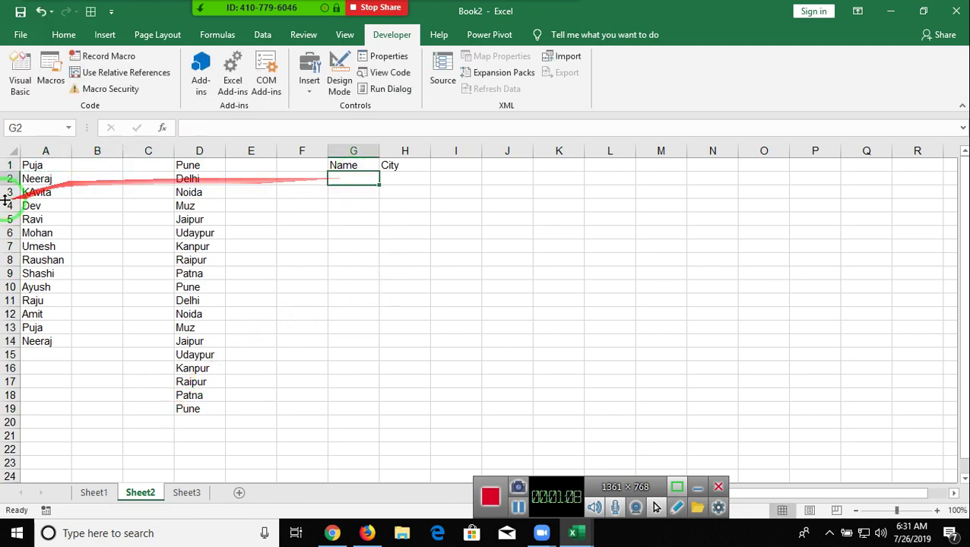
click(23, 166)
key(ctrl+Down)
click(22, 165)
key(ctrl+c)
key(ctrl+Right)
key(Right)
key(Right)
key(Down)
key(Right)
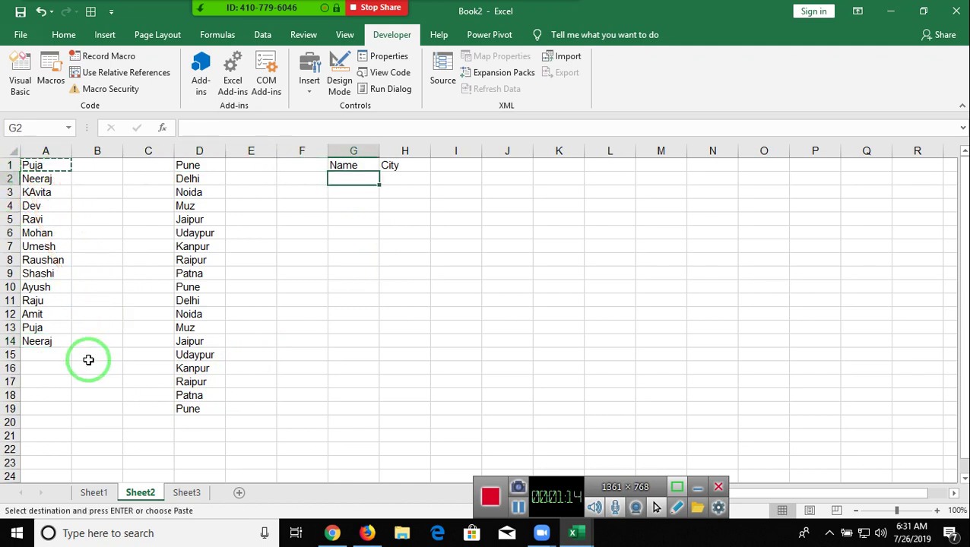
key(ctrl+v)
Paste the 19 cities from D1:D19 into H2:H20 and fill Puja down G2:G20.
key(Left)
key(Left)
key(Left)
key(Up)
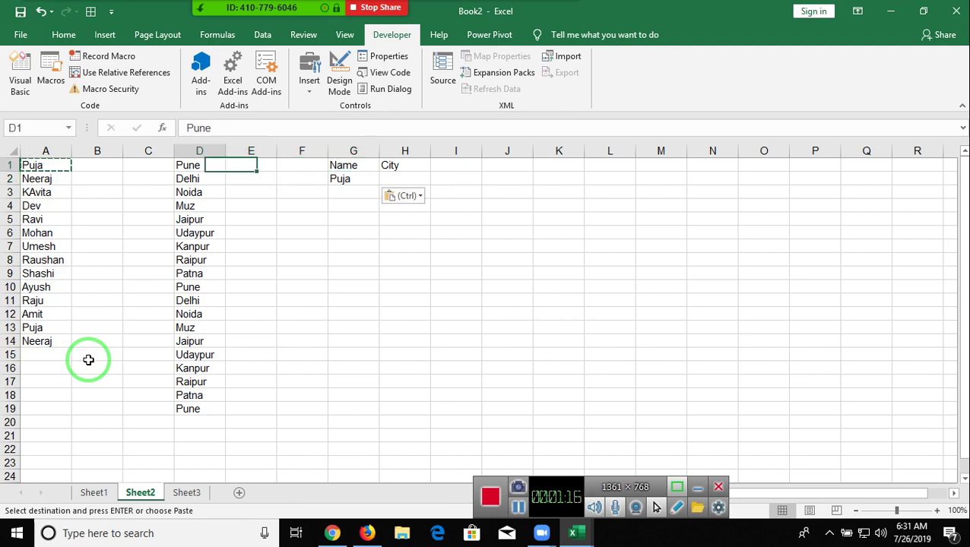
key(ctrl+shift+Down)
key(ctrl+c)
key(Right)
key(Right)
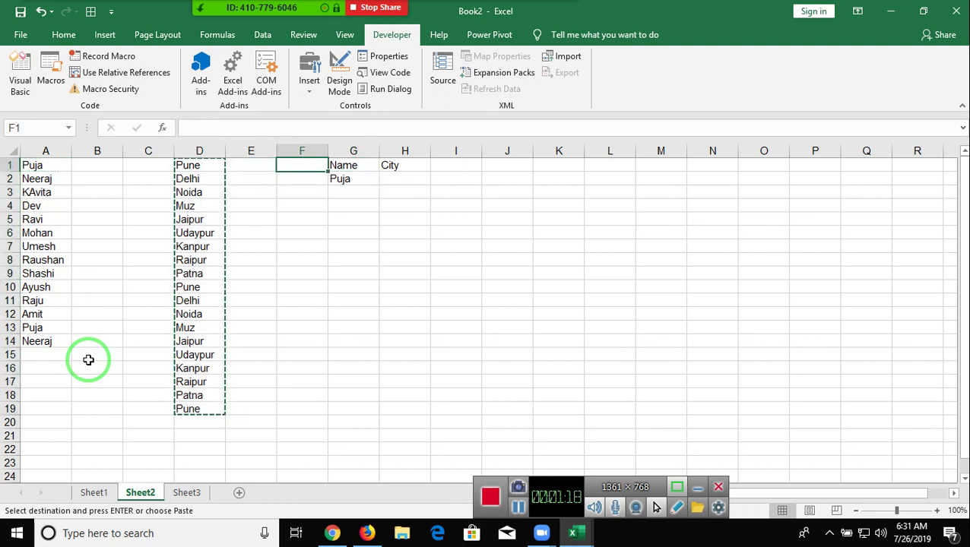
key(Right)
key(Right)
key(Down)
key(ctrl+v)
key(ctrl+Down)
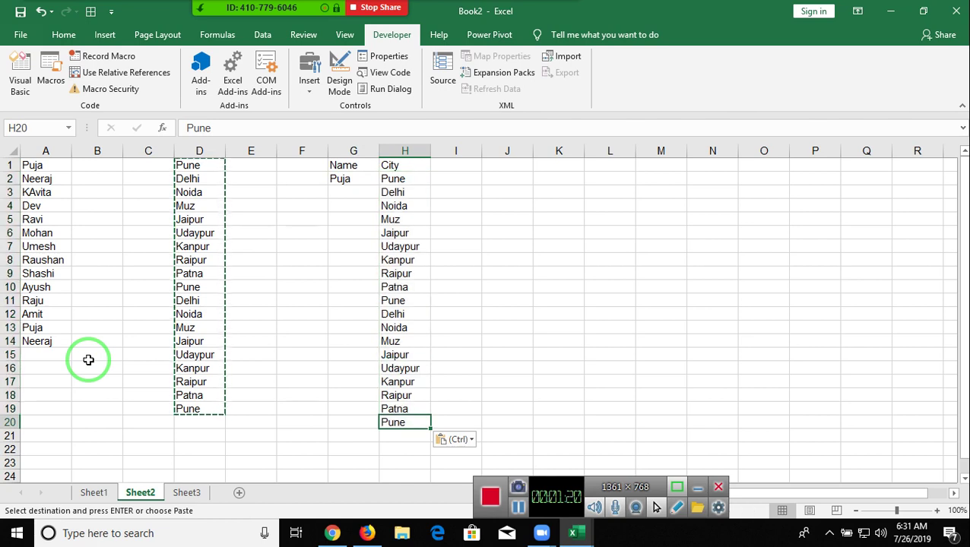
key(Left)
key(ctrl+shift+Up)
key(ctrl+d)
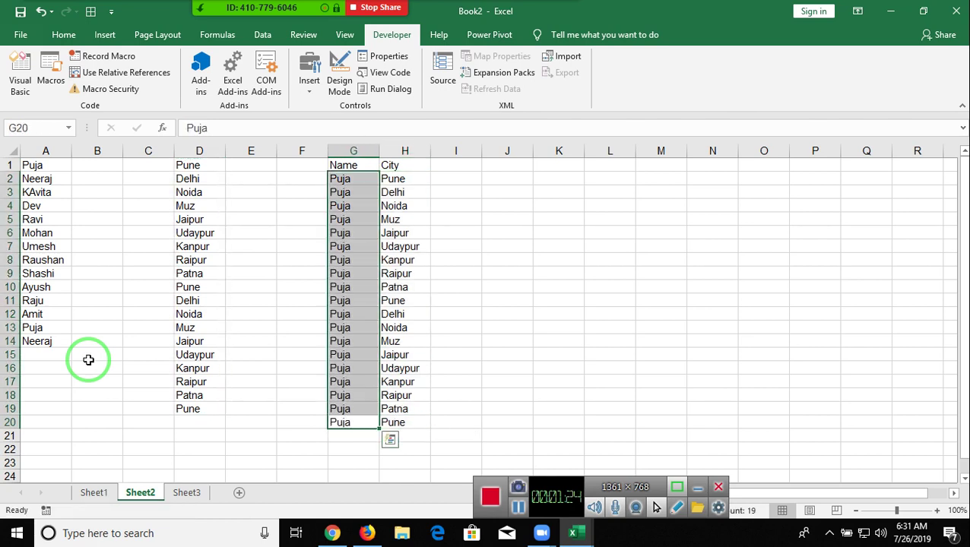
Copy Neeraj from A2 into G21, the first empty Name cell.
key(Left)
key(Left)
key(Left)
key(Left)
key(Left)
key(Right)
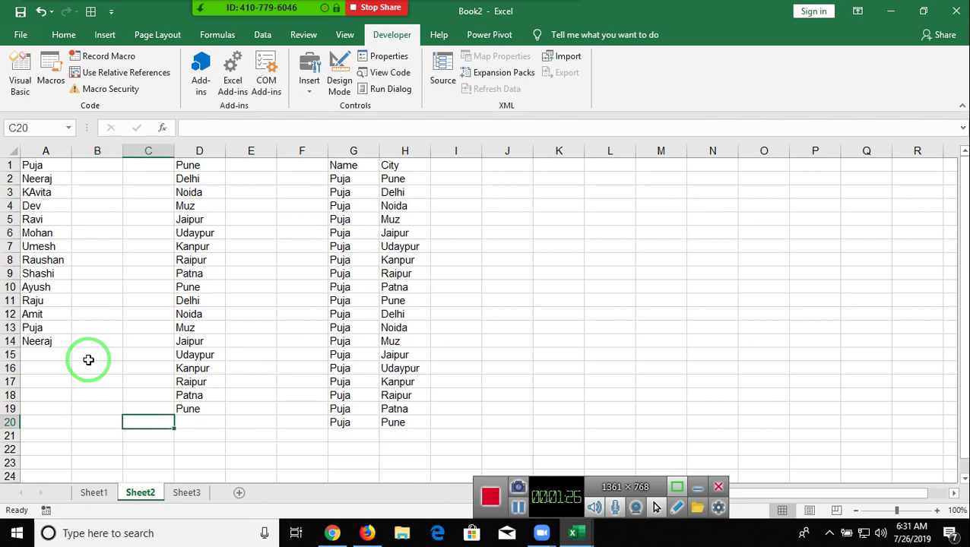
key(ctrl+Up)
key(Left)
key(Down)
key(Left)
key(ctrl+c)
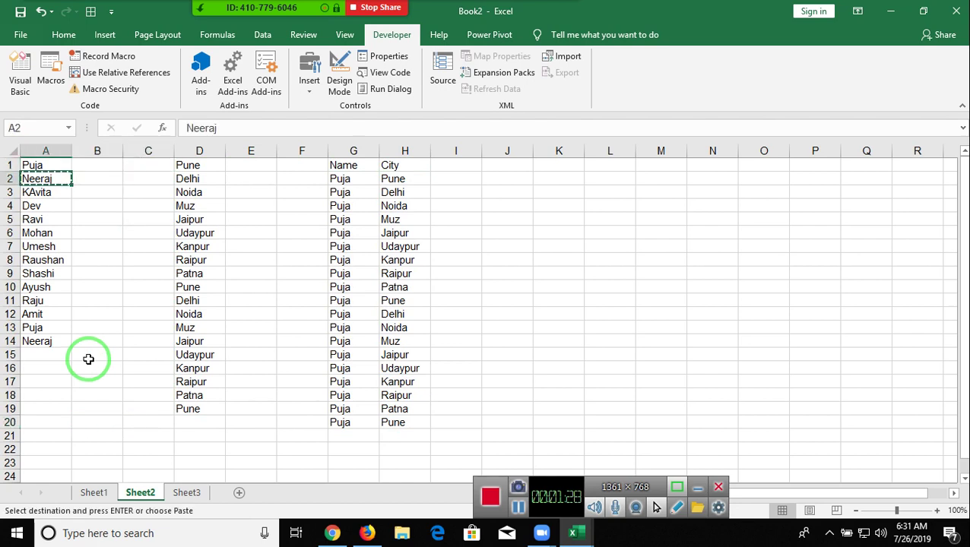
key(Right)
key(Right)
Paste the city list into H21:H39 and fill Neeraj down G21:G39.
key(Right)
key(Right)
key(Right)
key(Right)
key(ctrl+Down)
key(Down)
key(ctrl+v)
key(Left)
key(Left)
key(Left)
key(Up)
key(Up)
key(ctrl+shift+Up)
key(ctrl+c)
key(Right)
key(Right)
key(Right)
key(Right)
key(Right)
key(Down)
key(Left)
key(Down)
key(ctrl+v)
key(ctrl+Down)
key(Left)
key(ctrl+shift+Up)
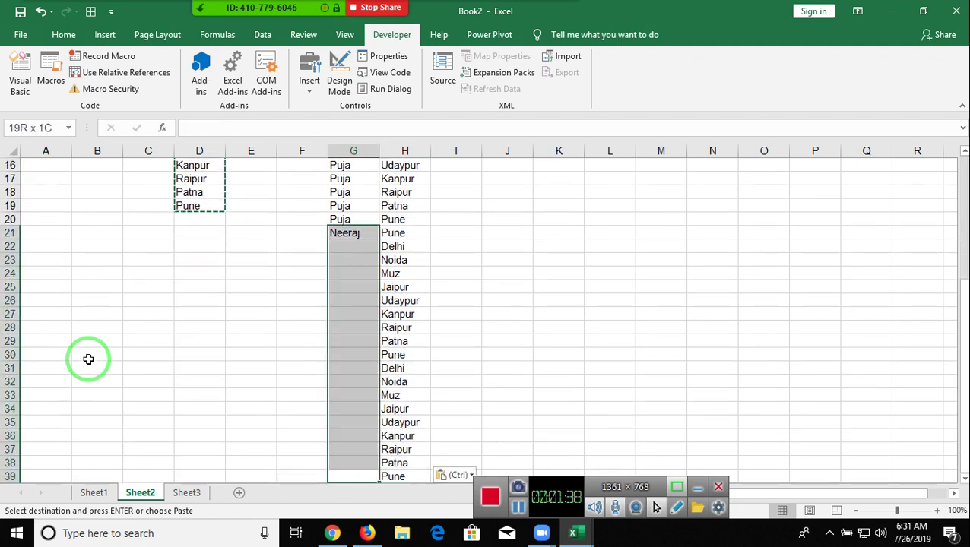
key(ctrl+d)
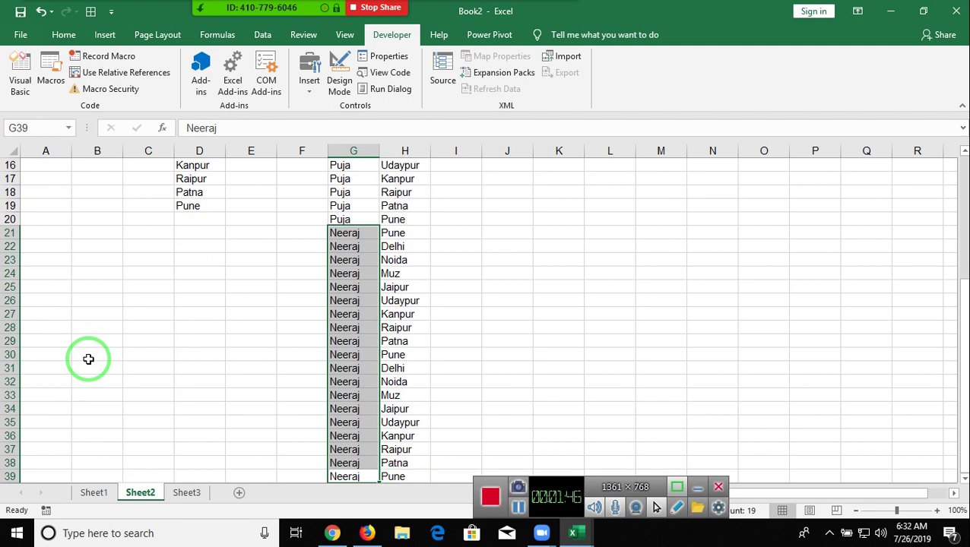
key(ctrl+Up)
key(Down)
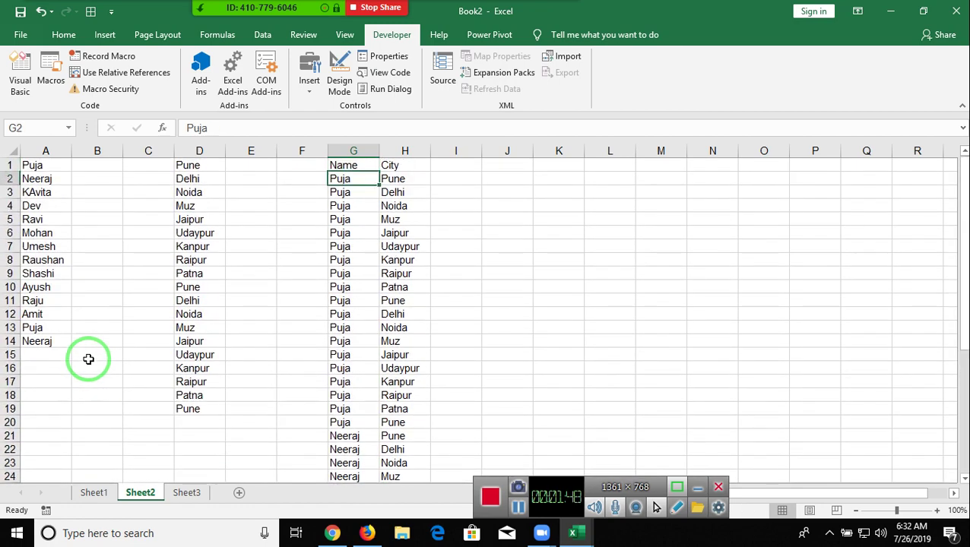
Select G2:H39 and delete the old pairs, leaving the cursor in G2 below the Name header.
key(shift+Right)
key(ctrl+shift+Down)
key(ctrl+BackSpace)
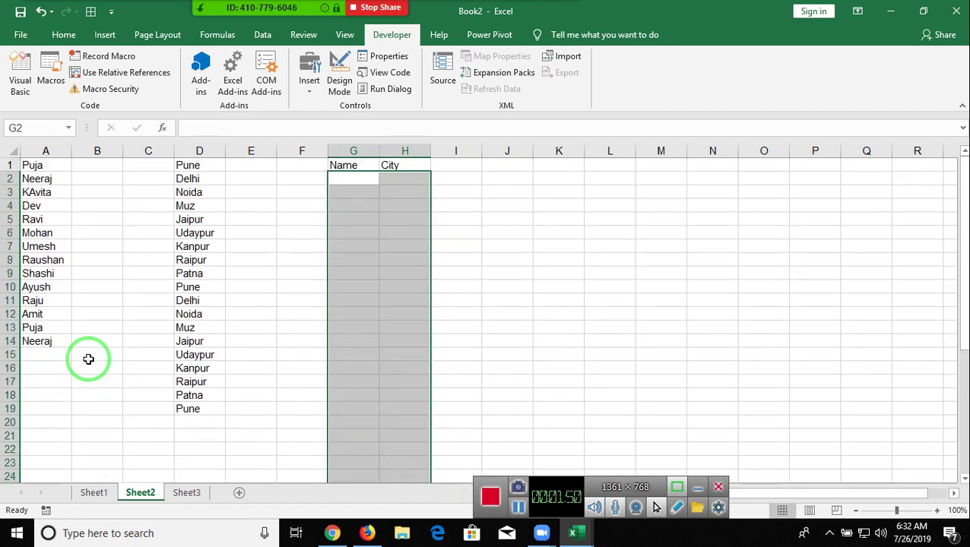
key(Up)
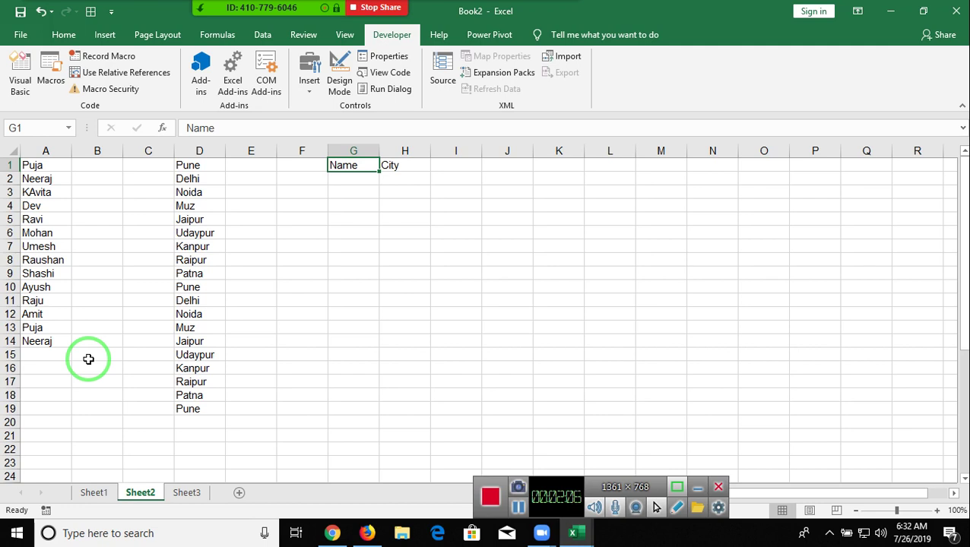
key(Down)
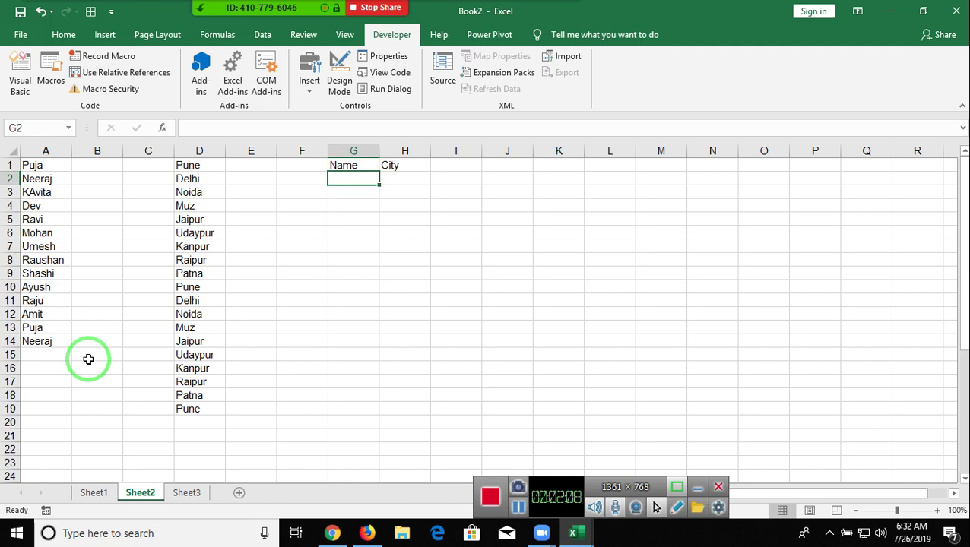
key(Up)
key(Down)
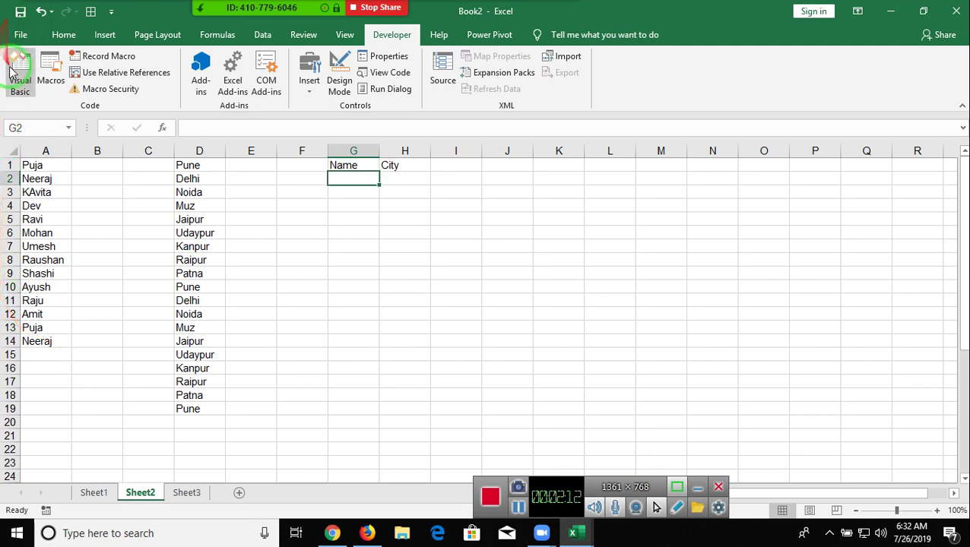
Open the Visual Basic editor and delete all existing code in Module1.
click(51, 81)
click(17, 86)
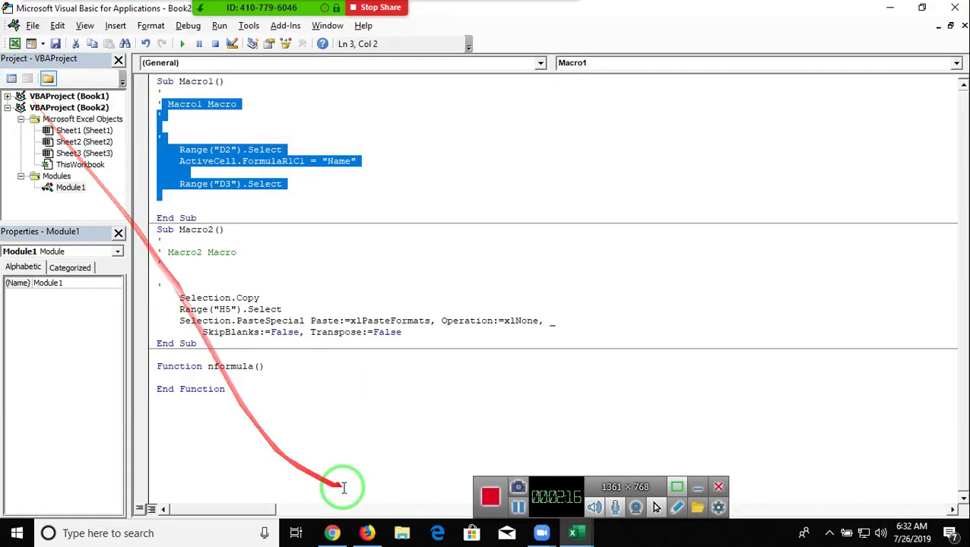
click(233, 359)
drag(233, 360, 141, 75)
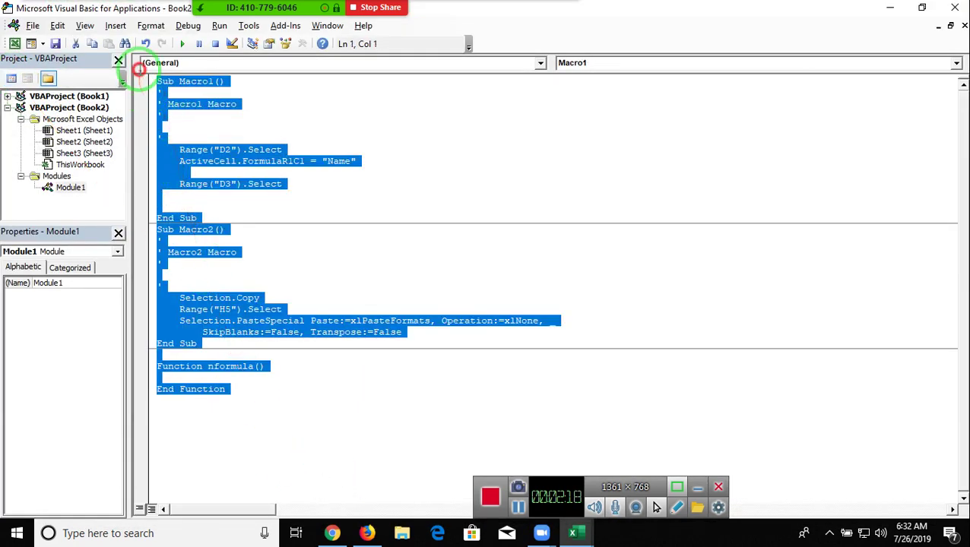
key(Delete)
Declare the new macro Sub copyp() with a blank line inside.
text(sd)
key(BackSpace)
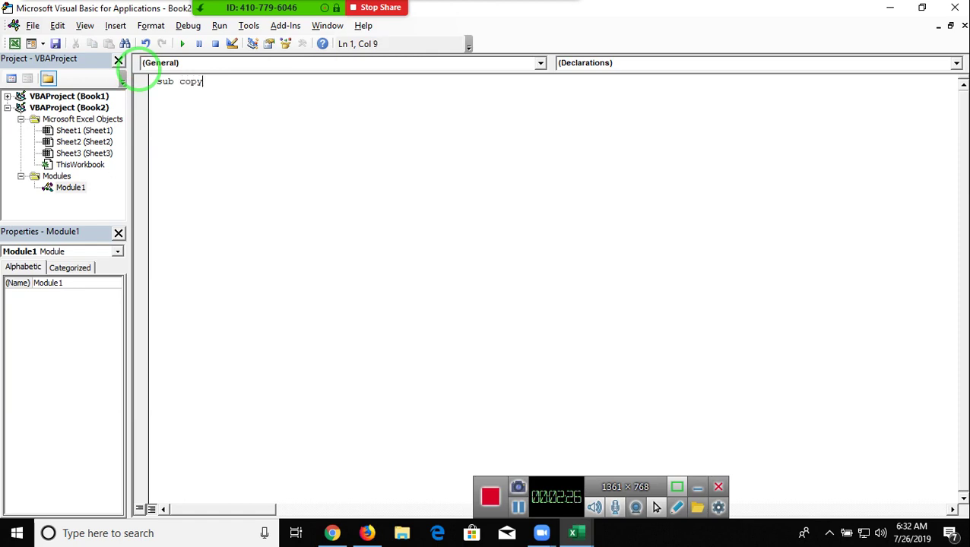
text())
key(Return)
key(Return)
key(Return)
key(Return)
key(Return)
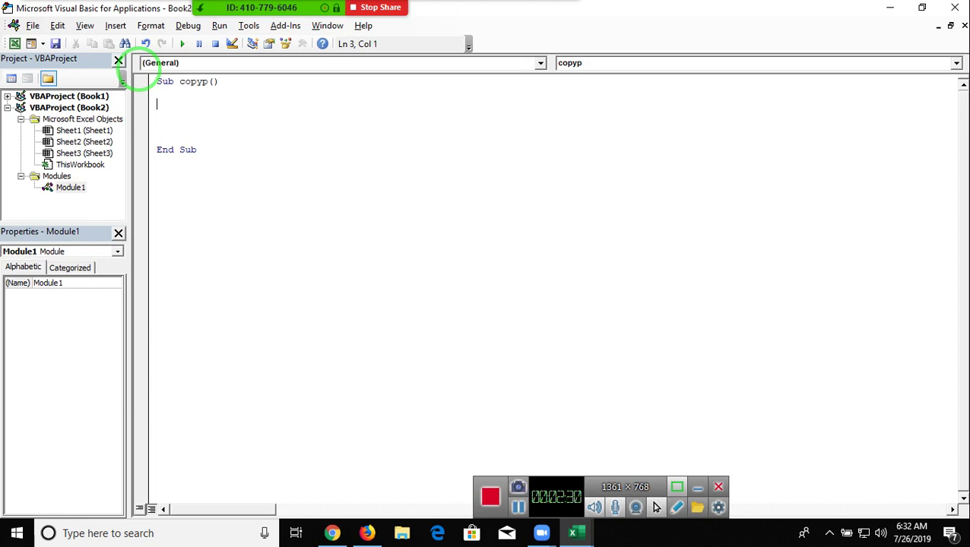
key(Return)
text(for i = 1)
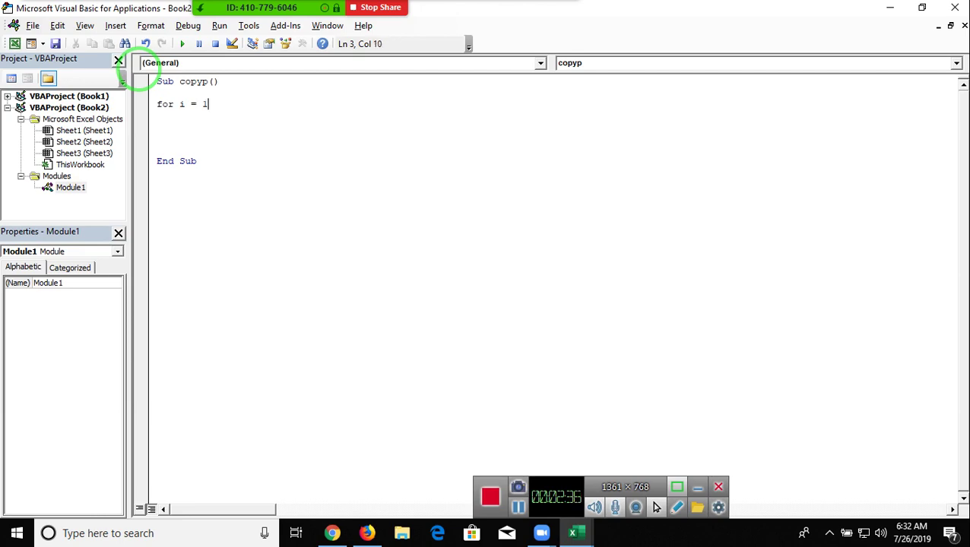
Add an empty For i = 1 To 14 … Next i loop to copyp.
text( to)
key(alt+Tab)
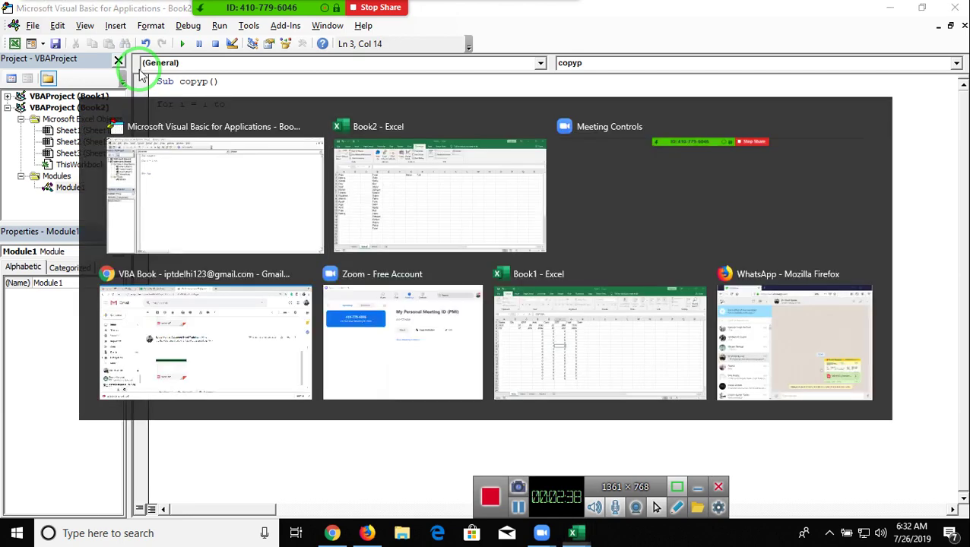
key(alt+Tab)
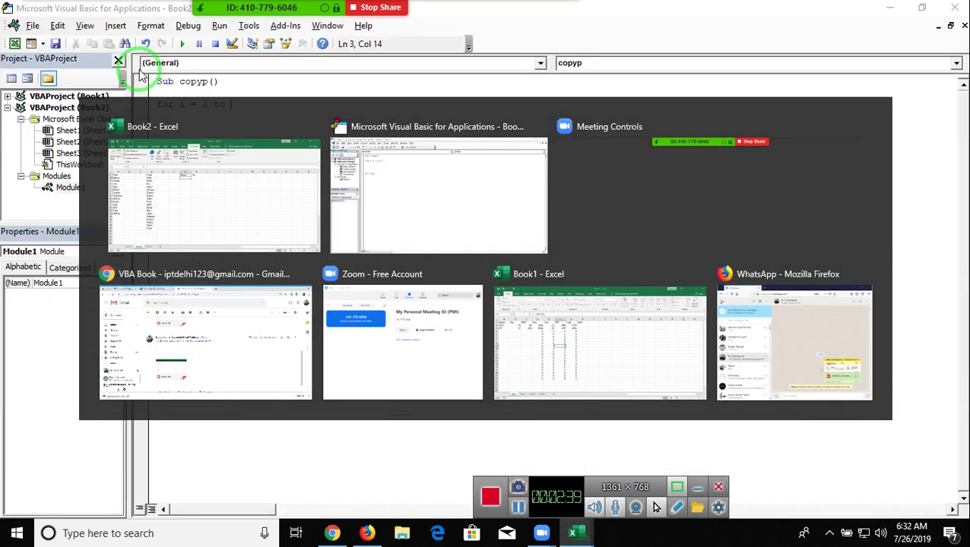
text(1)
key(Return)
key(Return)
key(Return)
text(Next i)
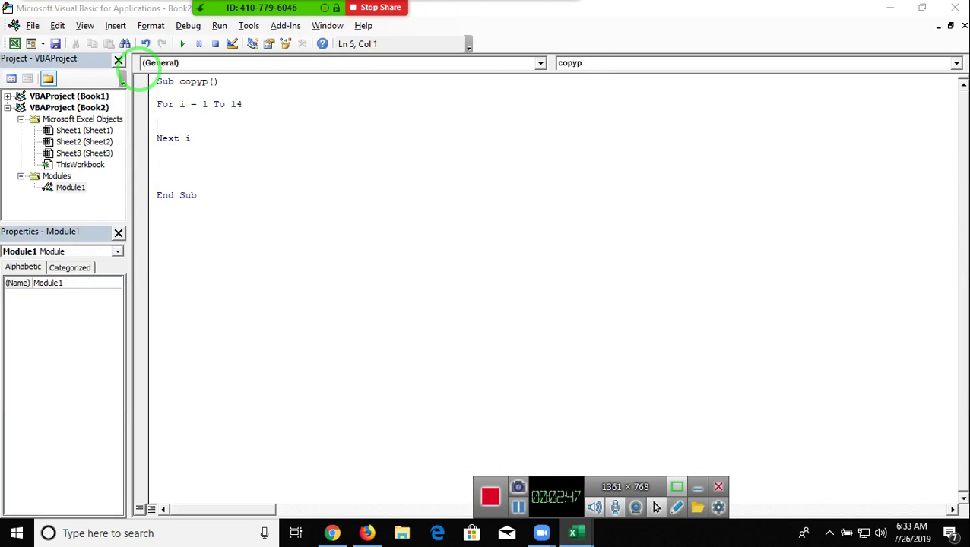
key(Return)
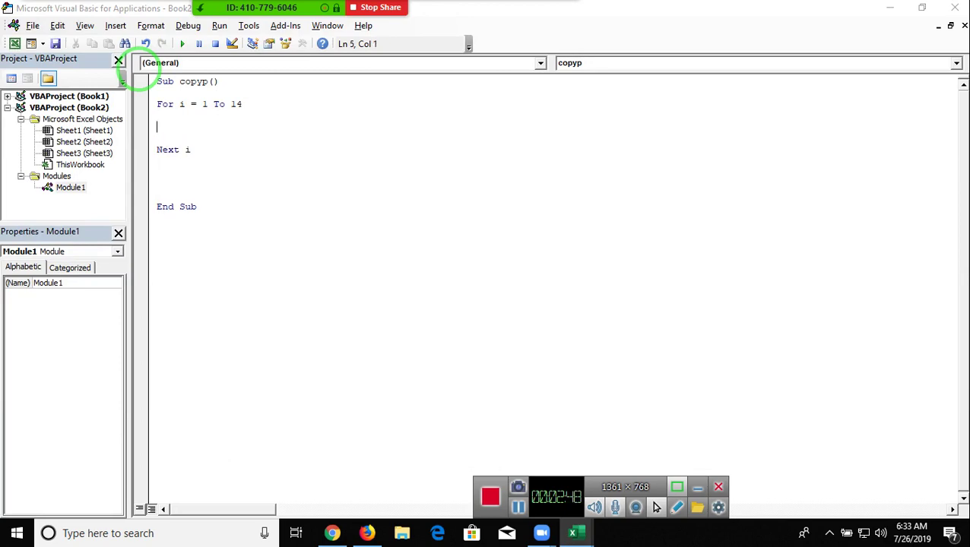
Check the names in column A and the empty Name cell in the sheet, then return to the code.
key(alt+F11)
key(Left)
key(Left)
key(Left)
key(Left)
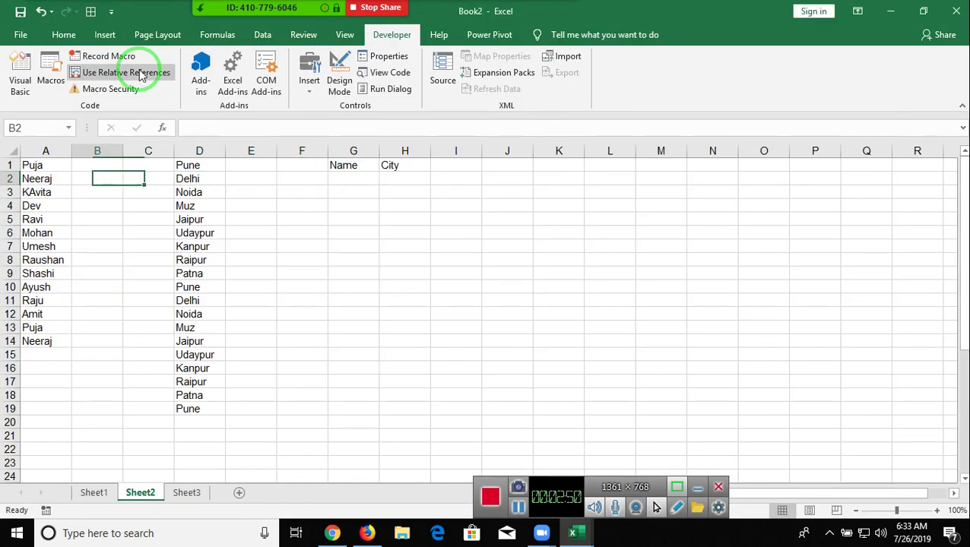
key(Left)
key(Left)
key(Up)
key(Right)
key(Right)
key(Right)
key(Right)
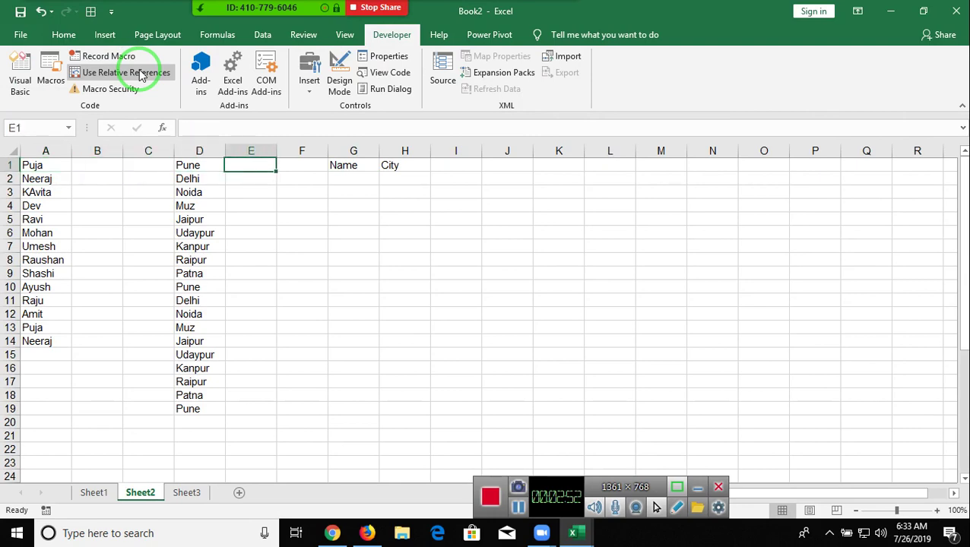
key(Right)
key(Right)
key(Down)
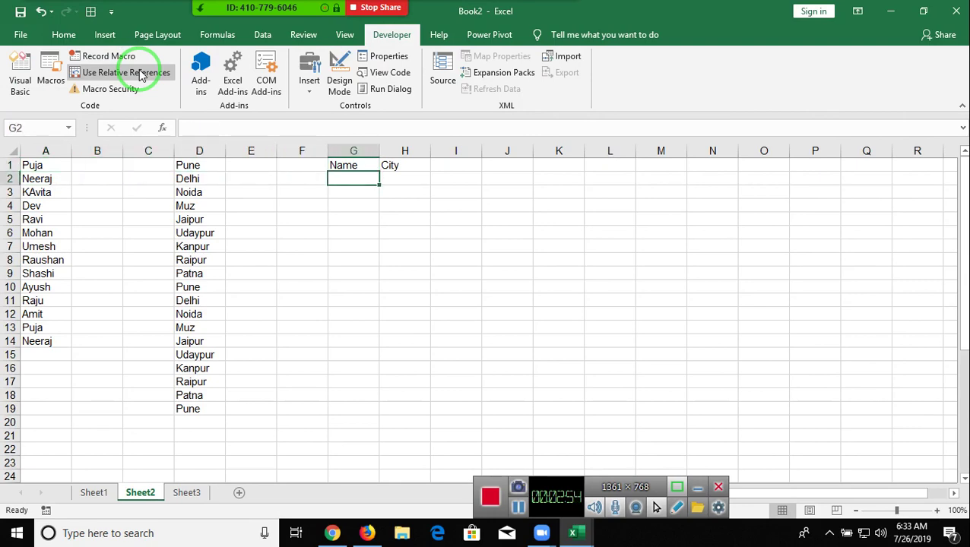
key(alt+F11)
Inside the loop, type Range("g65000").End(xlUp).Offset(1, 0).Value.
text(range)
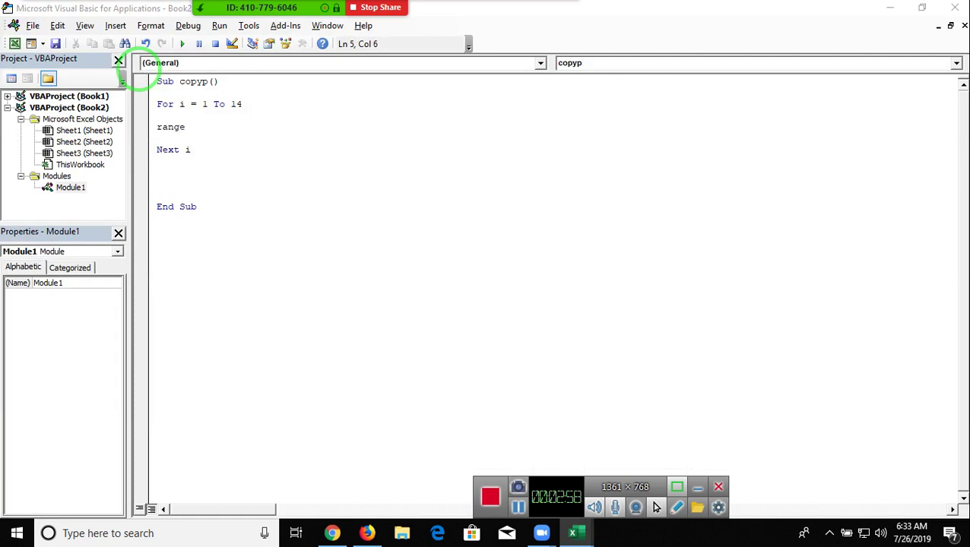
text(("g)
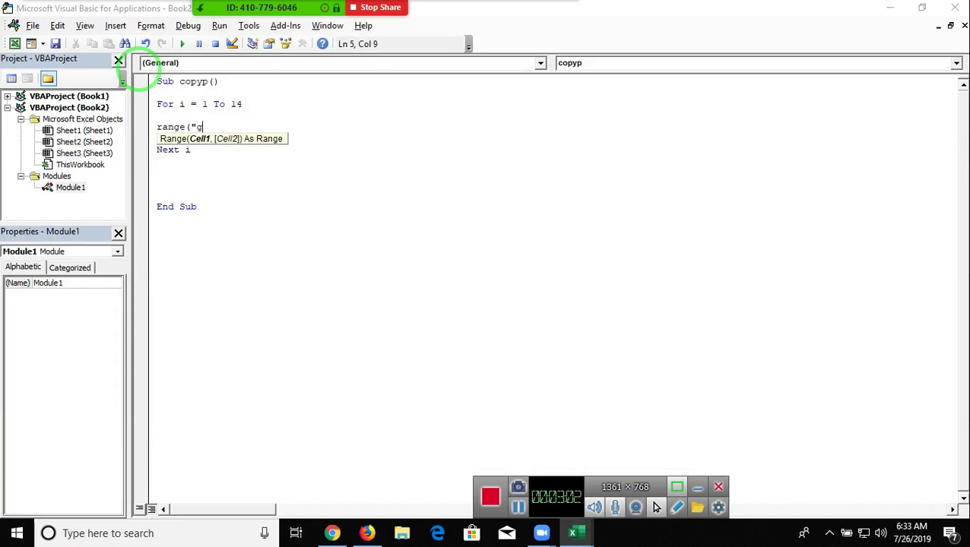
text(65000")
text().end)
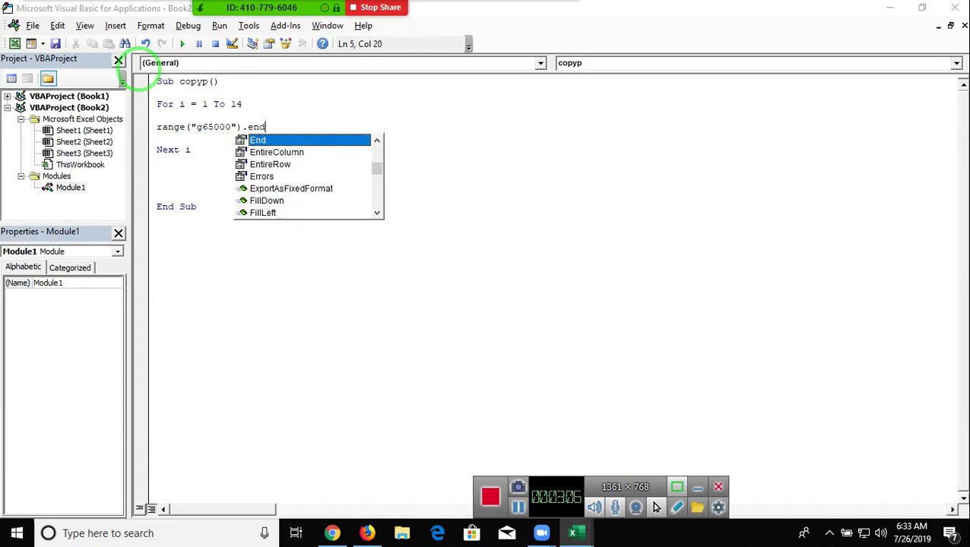
key(Tab)
text(()
key(Down)
key(Down)
key(Down)
key(Down)
key(Tab)
text())
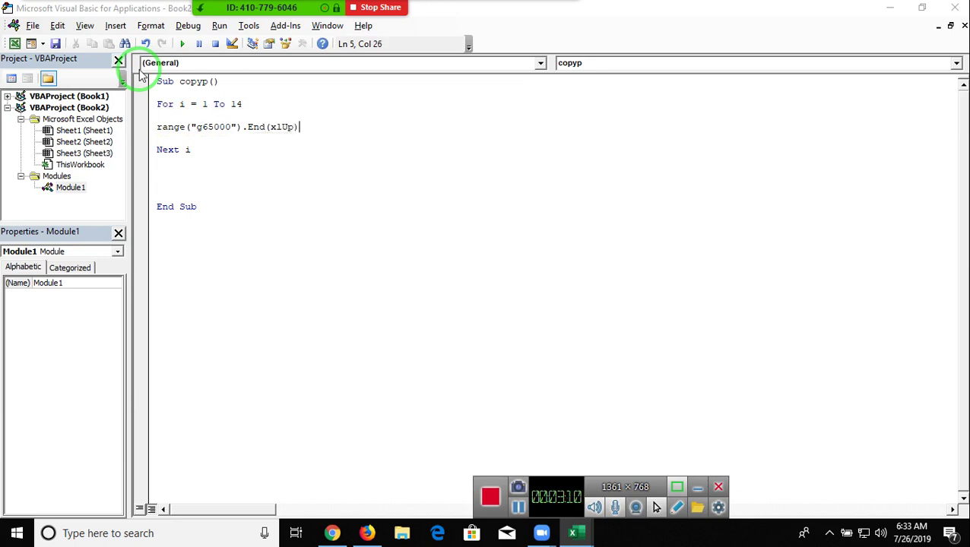
text(.of)
key(Tab)
text((1,0).va)
key(Tab)
Complete the line with = Range("A" & i).Value and add blank lines before Next i.
text(=)
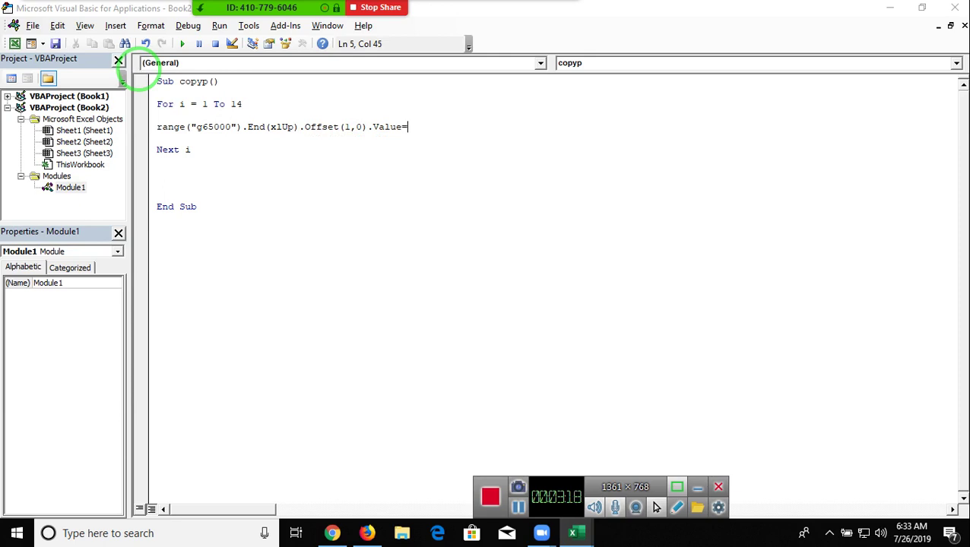
text(()
key(BackSpace)
key(BackSpace)
key(BackSpace)
key(BackSpace)
text(ng)
text(e()
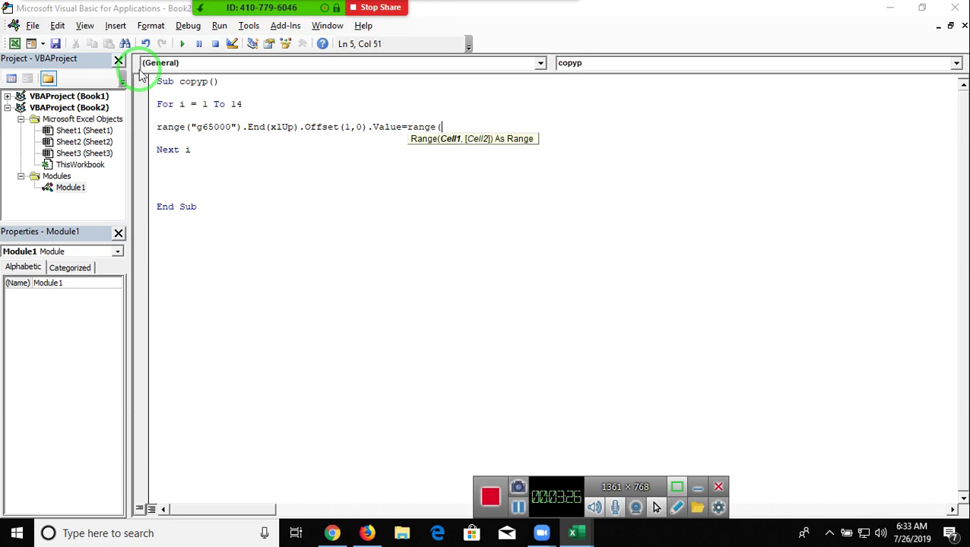
text("A" &)
text( i))
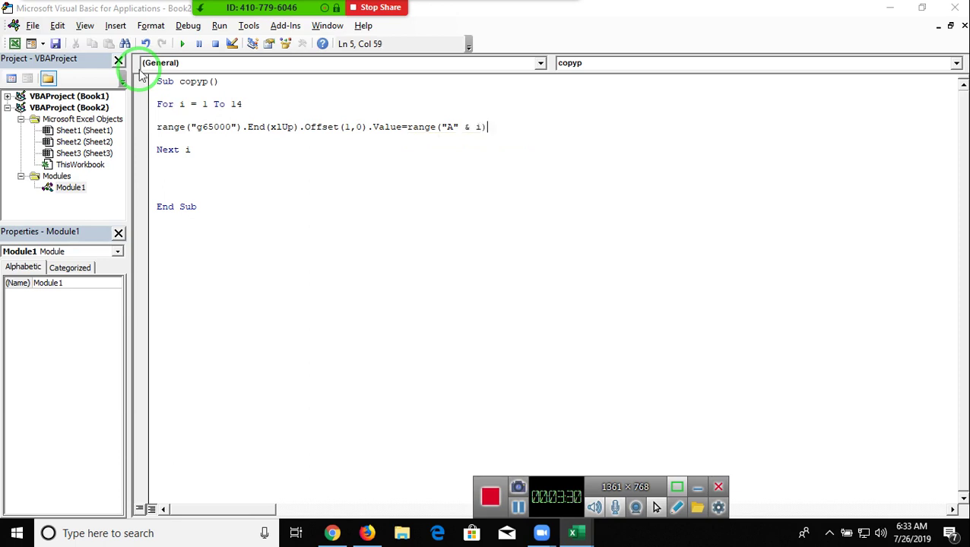
text(.valu)
key(Return)
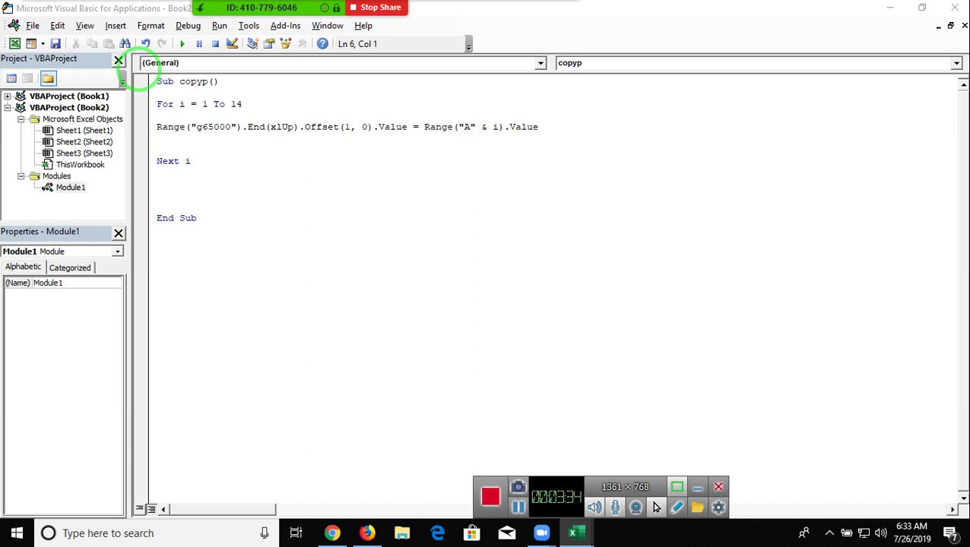
key(Return)
key(Return)
text(ran)
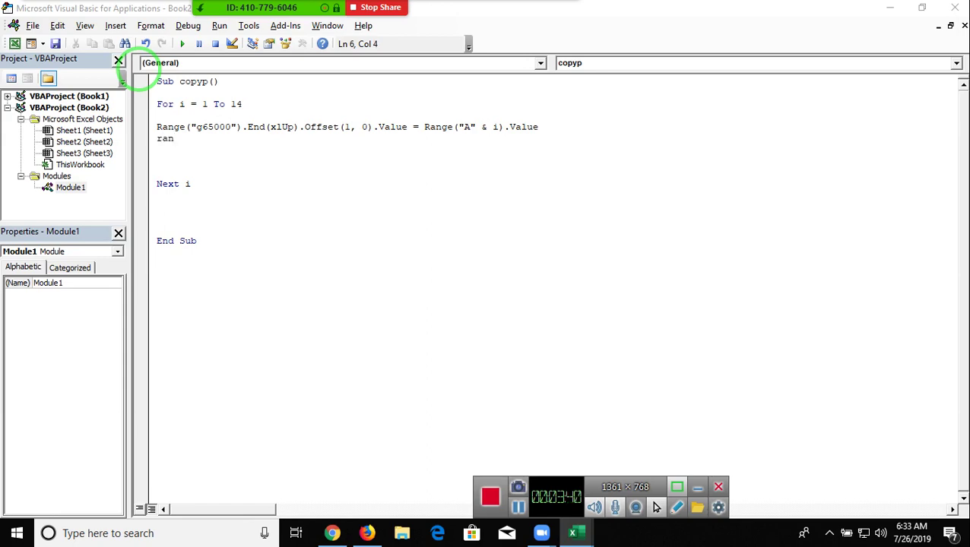
Switch to the Book2 sheet and go to the top of the city list in column D.
text(g()
key(alt+F11)
key(Left)
key(Left)
key(Left)
key(Up)
Add the line Range("D1", "D19").Copy to the copyp loop.
key(ctrl+Down)
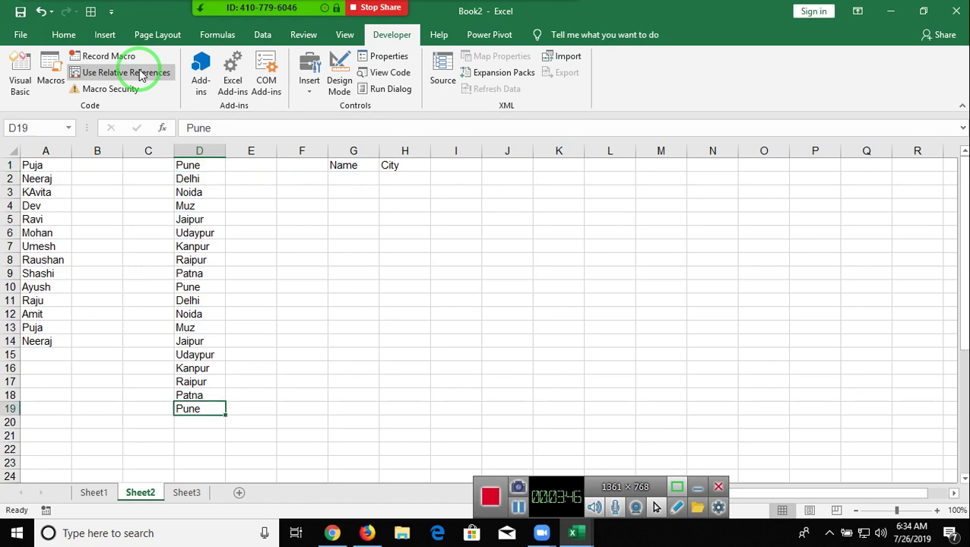
key(alt+F11)
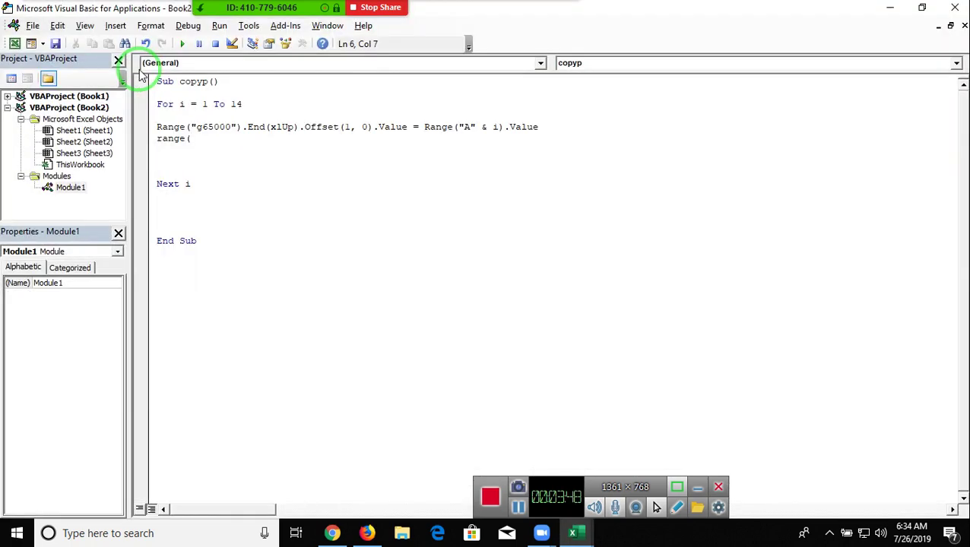
text("D1")
text(,"D)
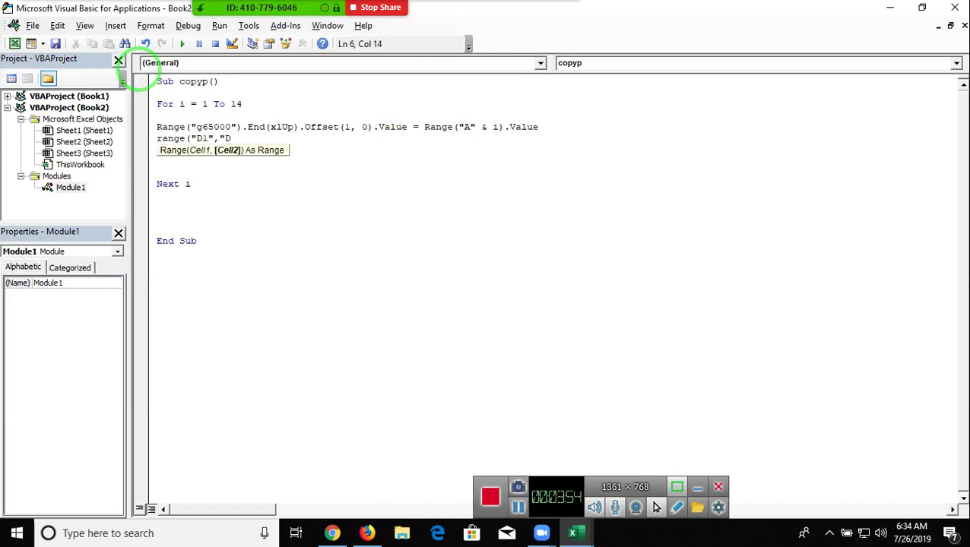
text(19"))
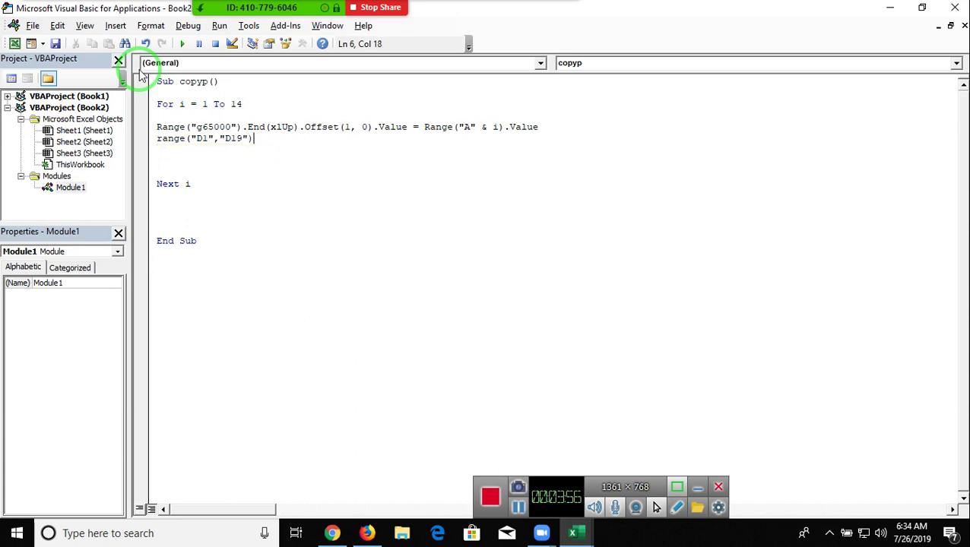
text(.copy)
key(Return)
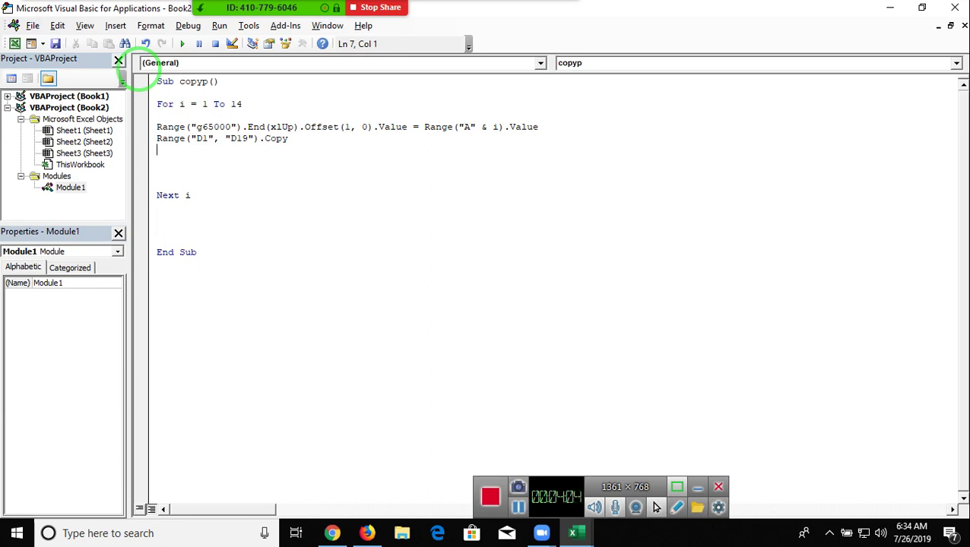
Reuse line 5's Range("g65000").End(xlUp) lookup expression on a new line 7.
text(rang)
key(BackSpace)
key(BackSpace)
key(BackSpace)
key(BackSpace)
key(Up)
key(Up)
key(shift+Right)
key(shift+Right)
key(shift+Right)
key(shift+Right)
key(shift+Right)
key(shift+Right)
key(shift+Right)
key(shift+Right)
key(shift+Right)
key(shift+Right)
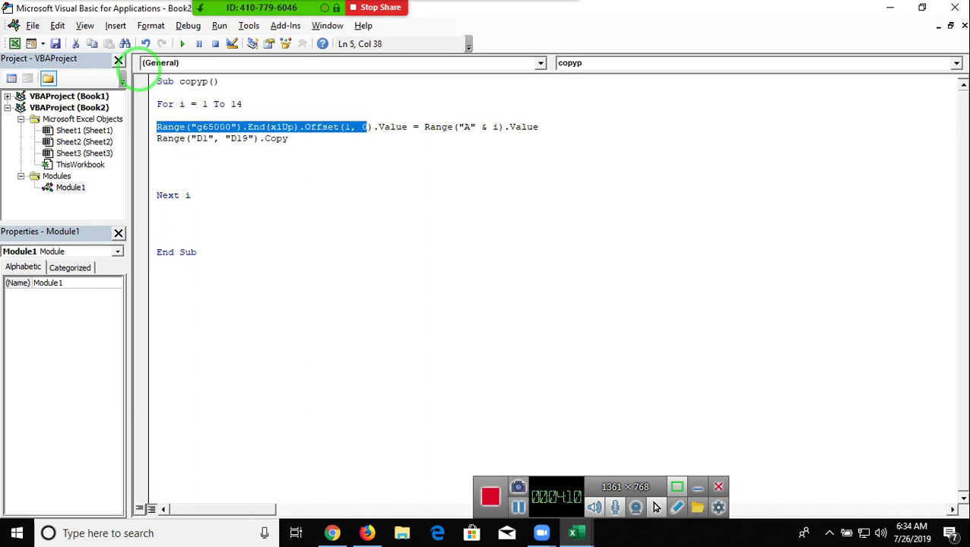
key(shift+Right)
key(ctrl+c)
key(Down)
Change line 7 to Offset(0, 1).PasteSpecial and return to the Excel sheet.
key(Down)
key(ctrl+v)
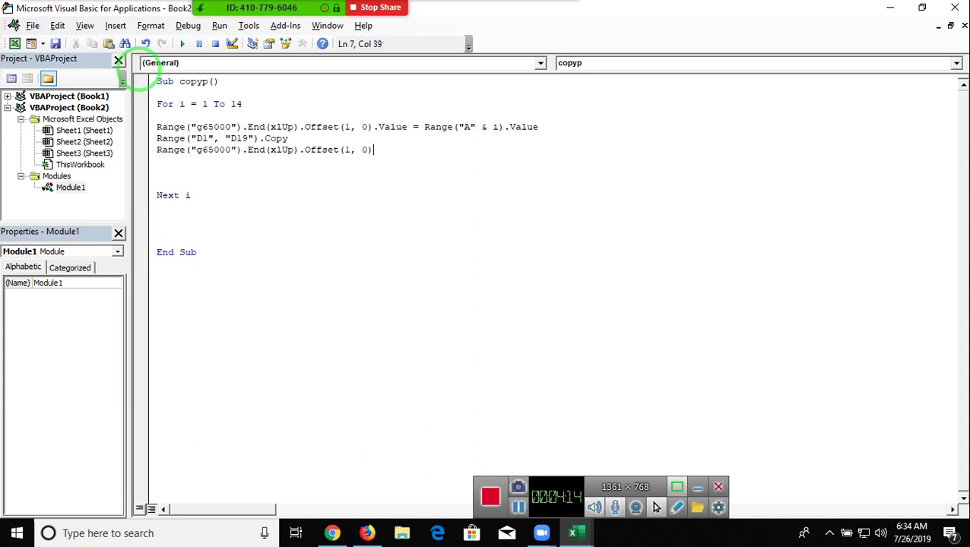
key(BackSpace)
text(0)
key(Right)
key(Right)
text(1))
text(.p)
key(Down)
key(Down)
key(Down)
key(Tab)
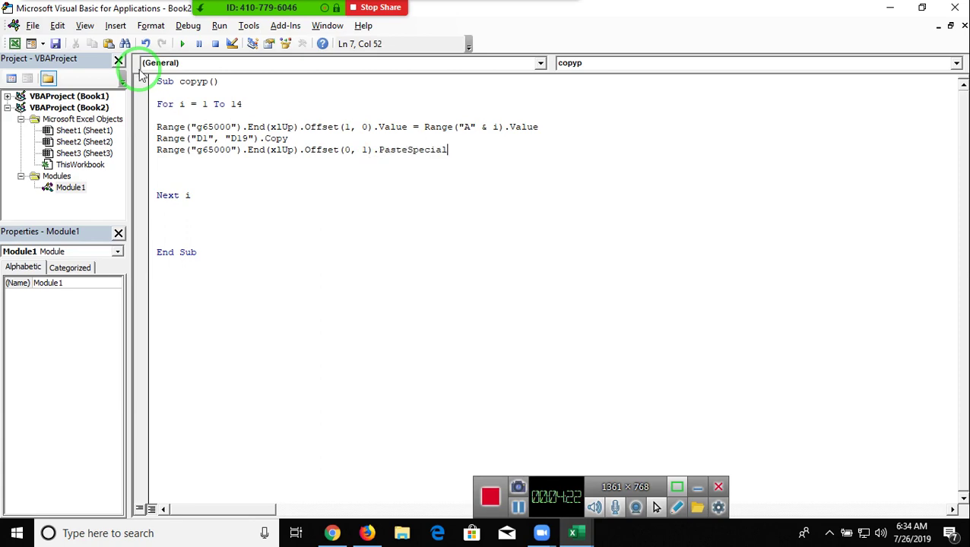
key(Return)
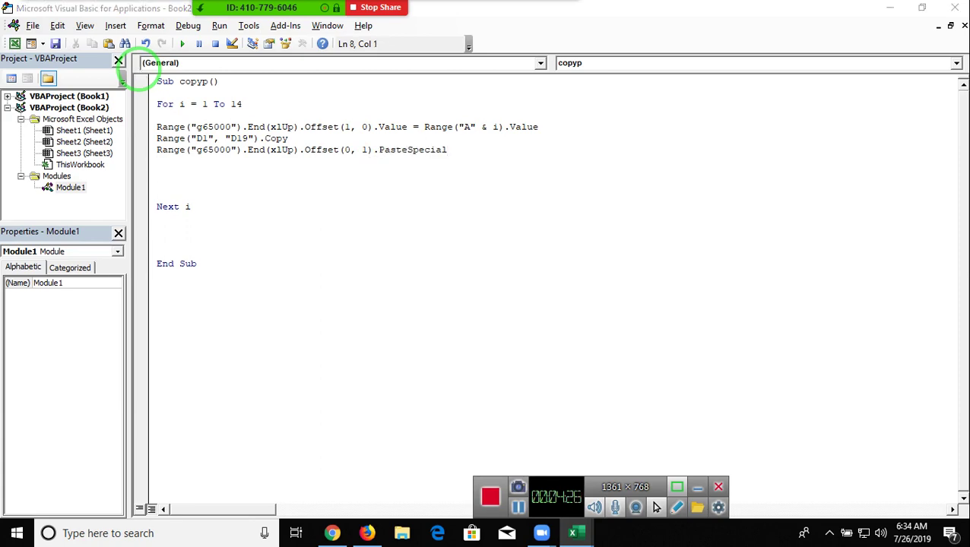
key(alt+F11)
key(Left)
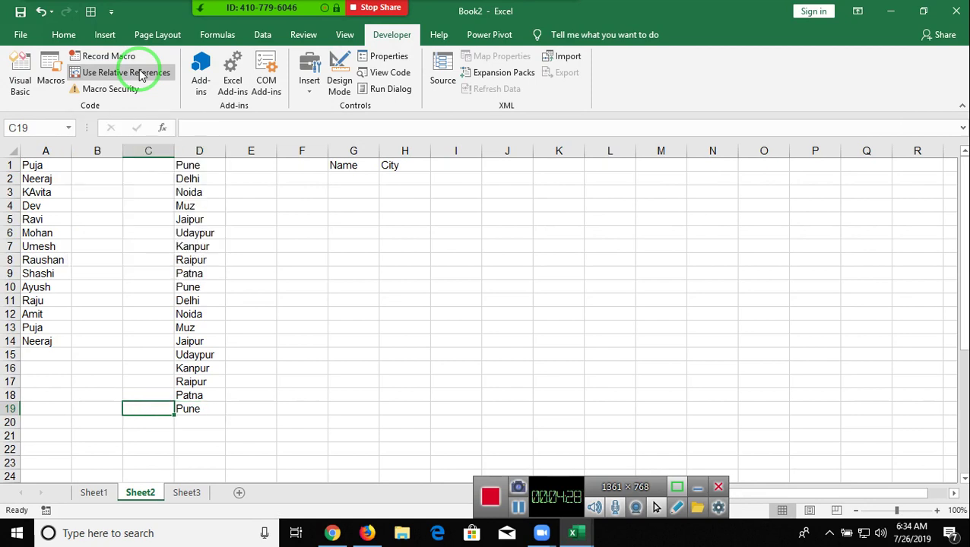
Copy the first name, Puja, from A1 into G2.
key(Left)
key(Left)
key(ctrl+Up)
key(ctrl+Up)
key(ctrl+c)
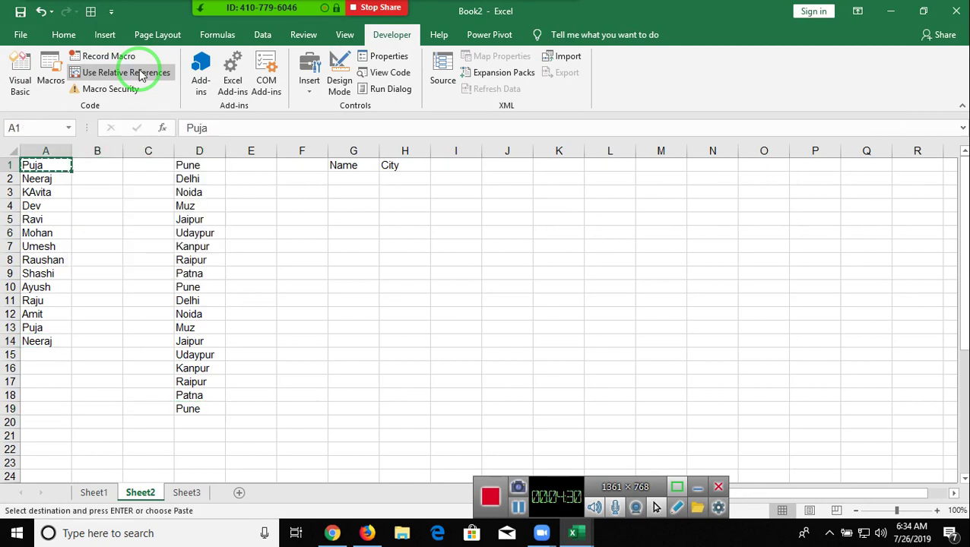
key(ctrl+Right)
key(ctrl+Right)
key(Down)
key(Return)
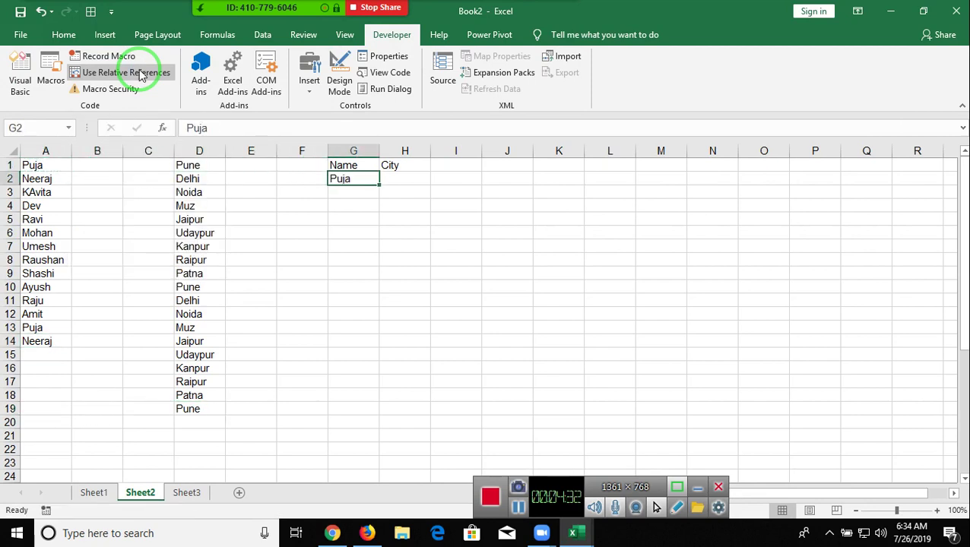
Copy the cities in D1:D19 and paste them into H2:H20.
key(Left)
key(Left)
key(Left)
key(Up)
key(ctrl+shift+Down)
key(ctrl+c)
key(Down)
key(Down)
key(Right)
key(Right)
key(Right)
key(Right)
key(Down)
key(Down)
key(Left)
key(Left)
key(Down)
key(Right)
key(Down)
key(Down)
key(Down)
key(Down)
key(Down)
key(Down)
key(Down)
key(ctrl+Up)
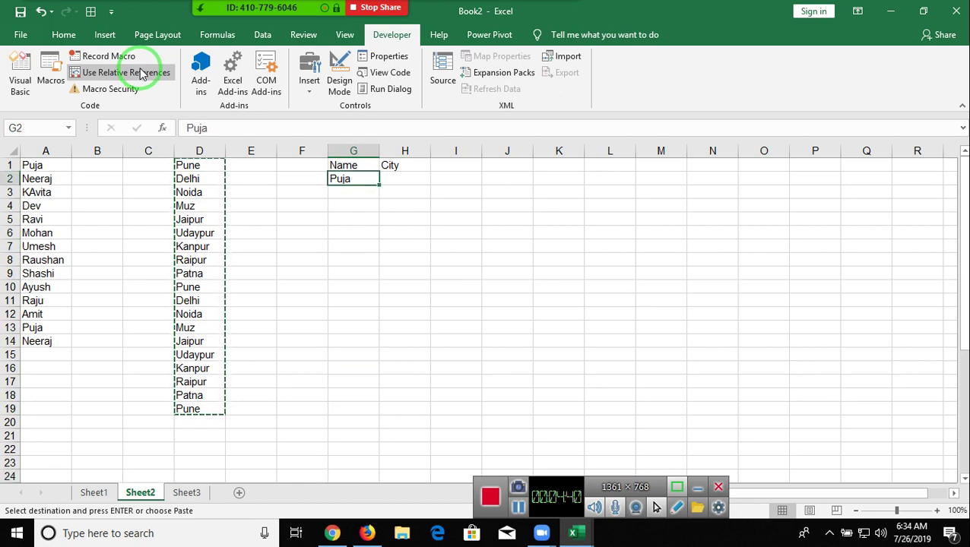
key(Right)
key(ctrl+v)
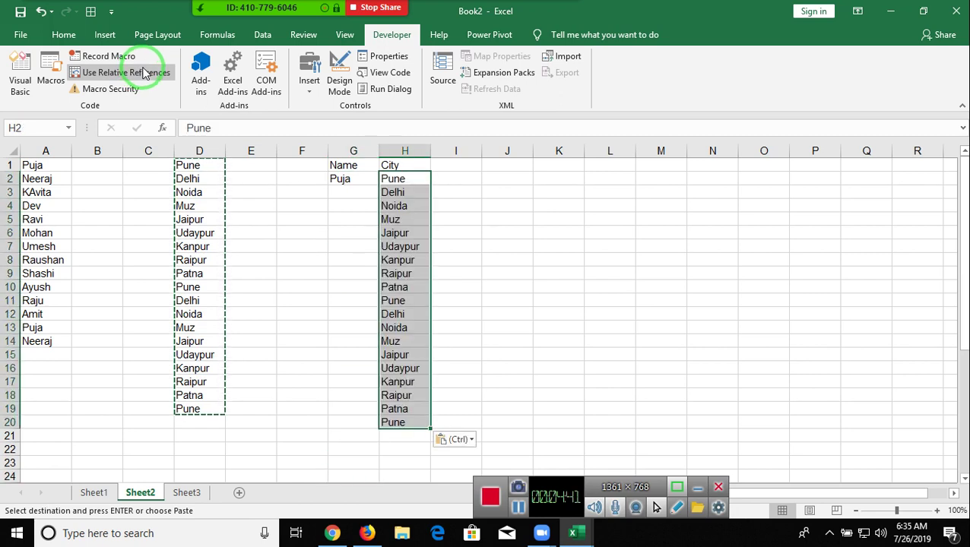
Select G2:G20 beside the pasted cities and switch back to the VBA editor.
key(ctrl+Down)
key(Down)
key(Down)
key(Down)
key(Down)
key(ctrl+Up)
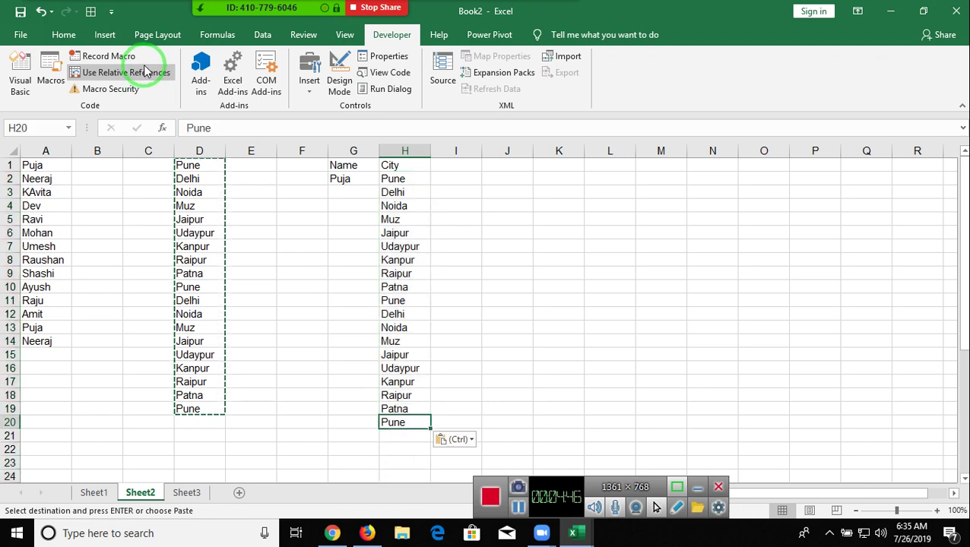
key(Left)
key(ctrl+shift+Up)
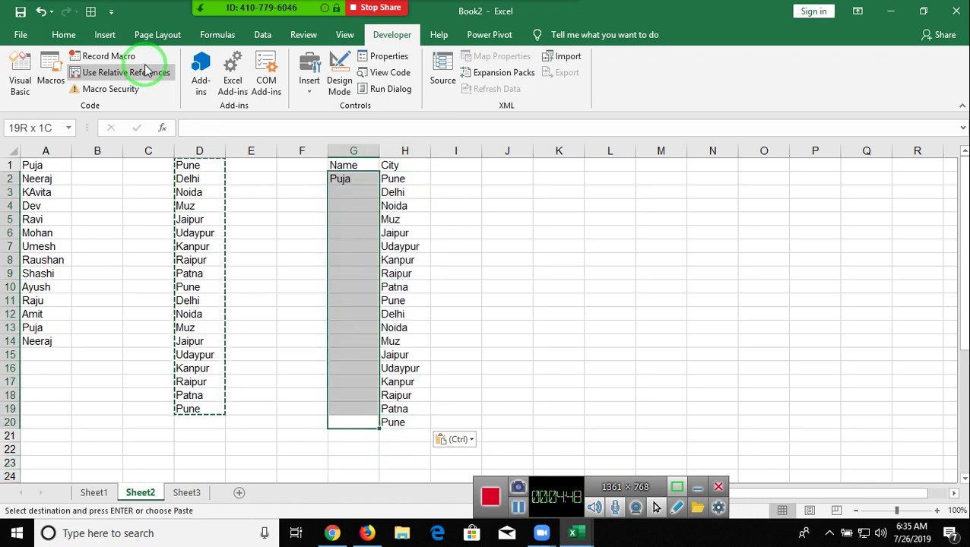
key(alt+F11)
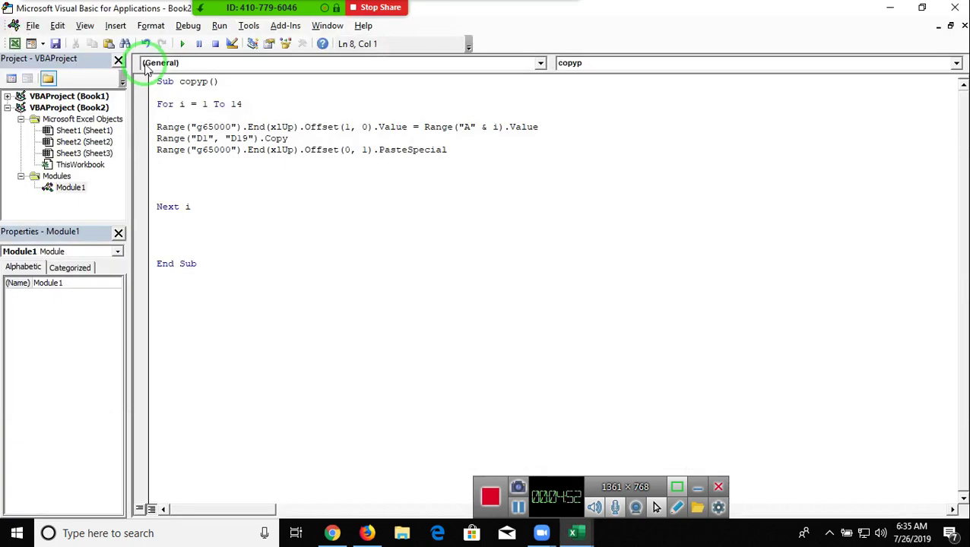
Write Range("H65000").End(xlUp).Offset(0, -1).Select on line 8, replacing the mistaken xlDown.
text(ran)
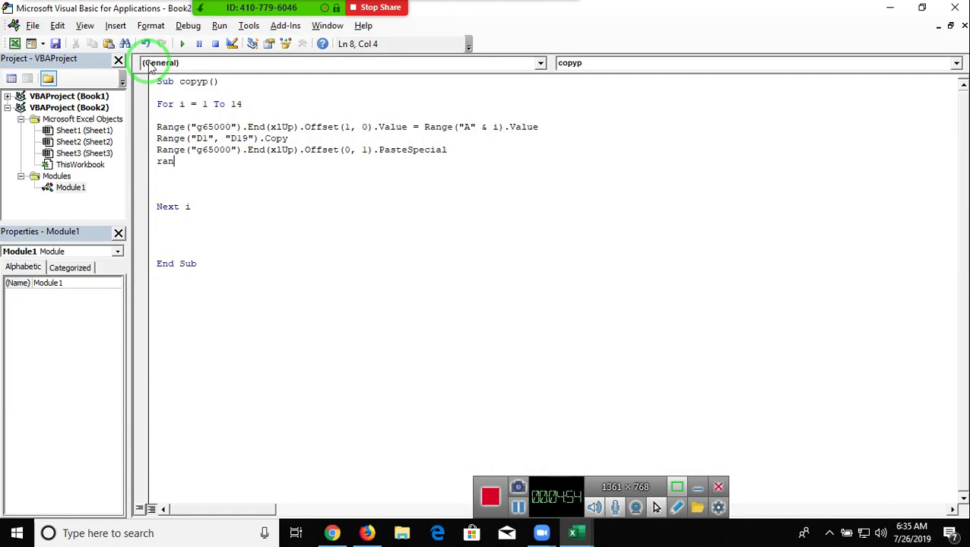
text(ge)
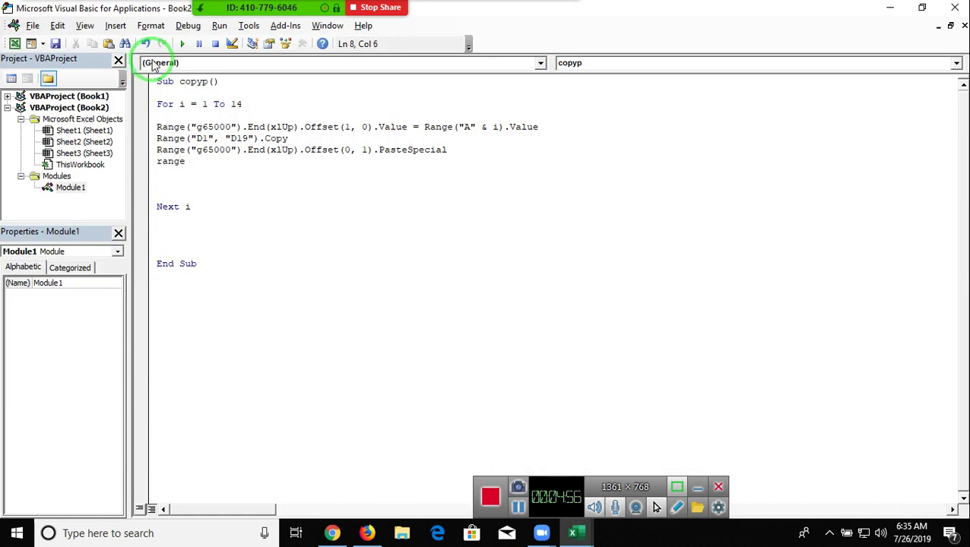
text(()
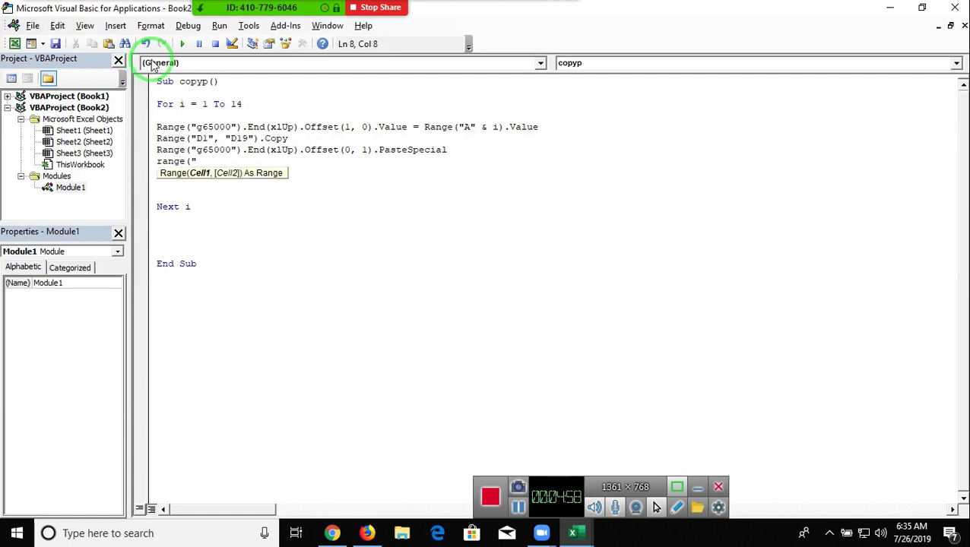
text(H)
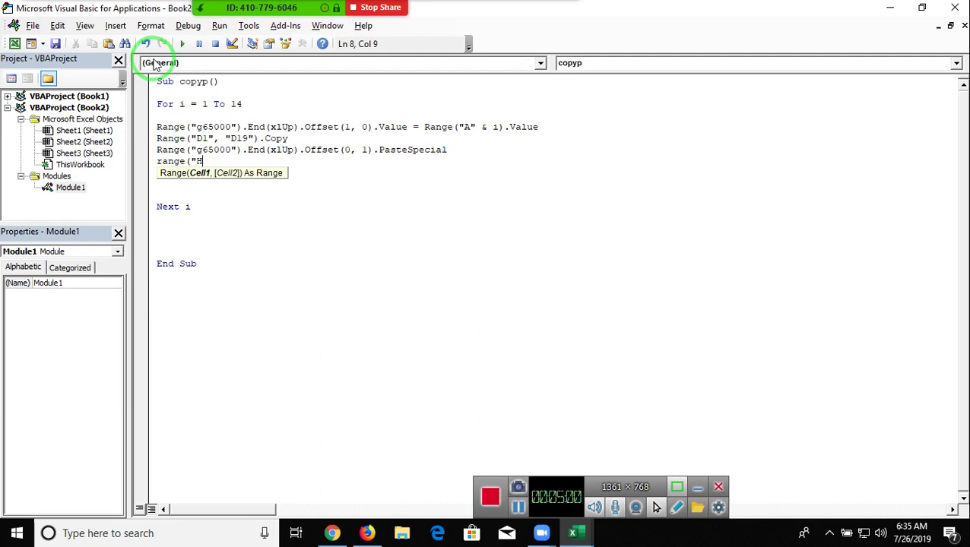
text(65000"))
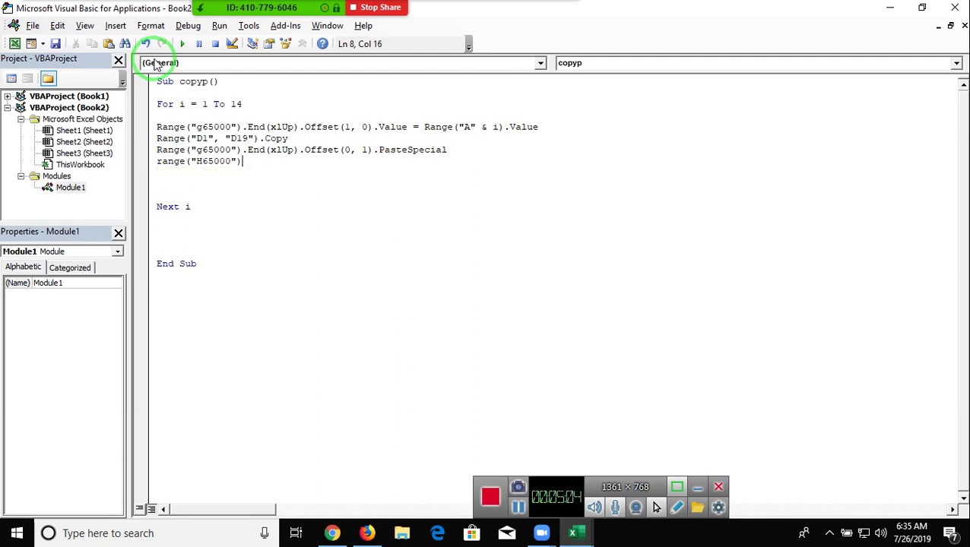
text(.end(xlDown)
key(Down)
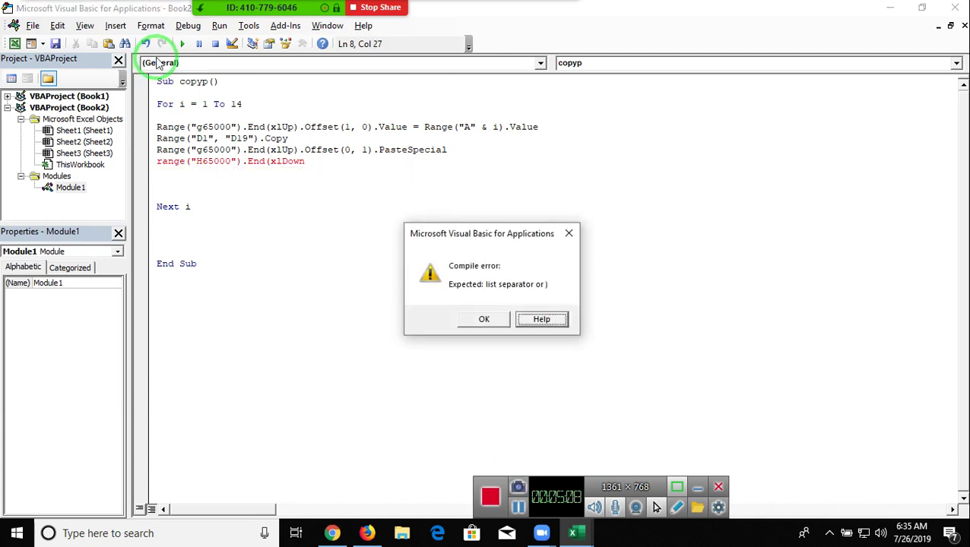
key(Return)
key(BackSpace)
key(BackSpace)
key(BackSpace)
key(BackSpace)
key(BackSpace)
key(BackSpace)
key(BackSpace)
text(()
key(Down)
key(Down)
key(Down)
key(Down)
key(Tab)
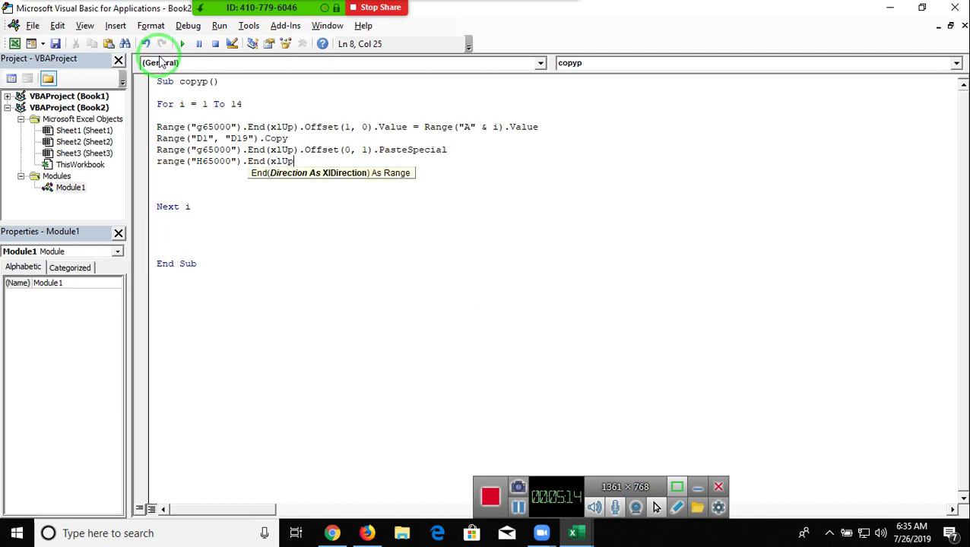
text())
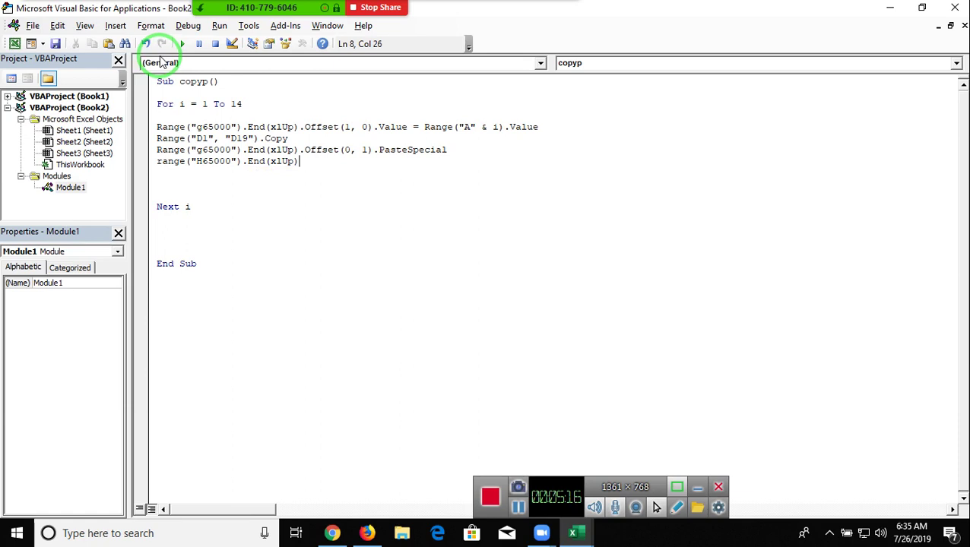
text(.of)
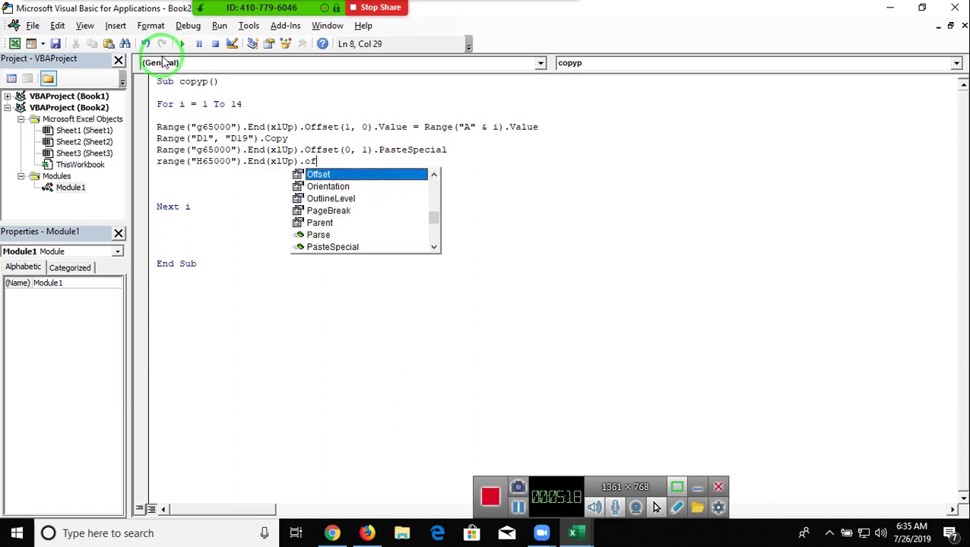
key(Tab)
text((0,-1))
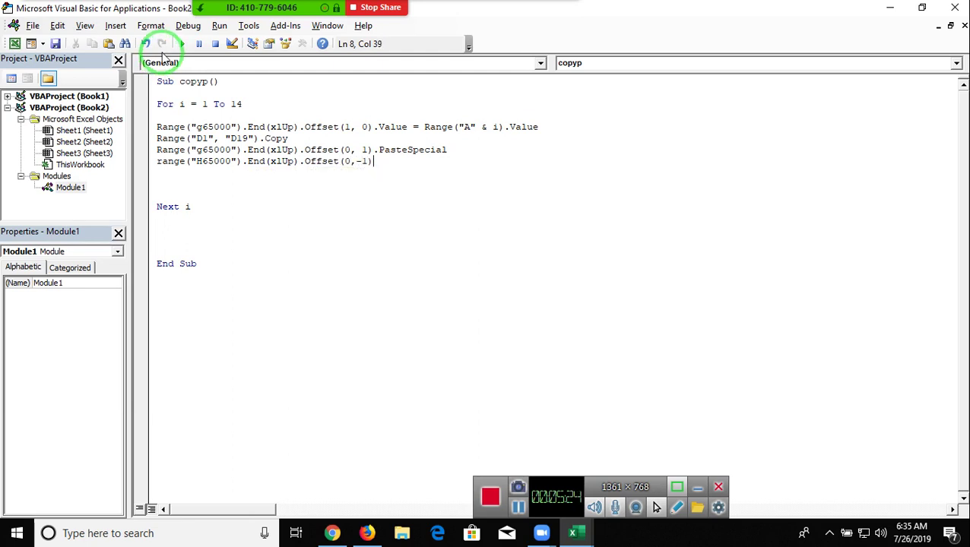
text(.se)
key(Tab)
key(Return)
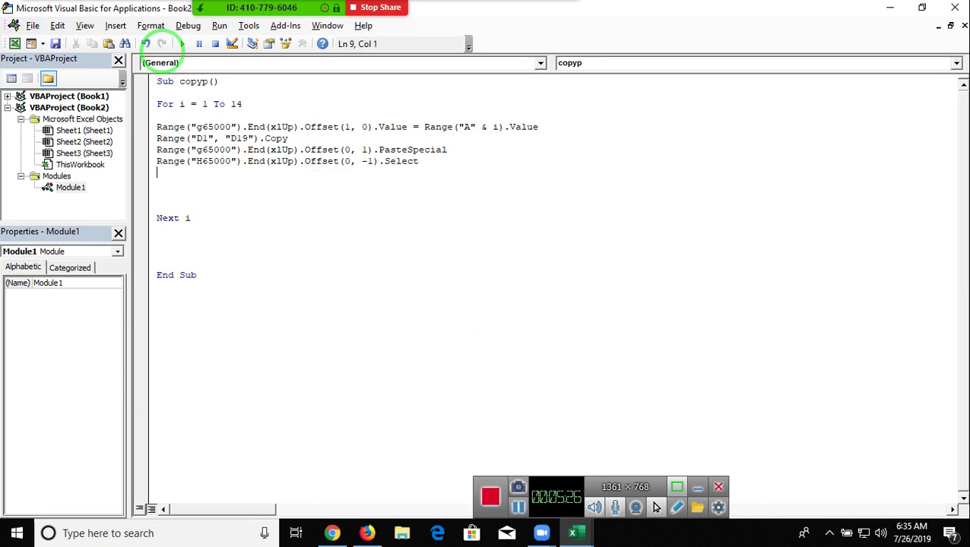
Add Range(ActiveCell, ActiveCell.End(xlUp)).FillDown and remove the blank lines before Next i.
text(rang)
text((active)
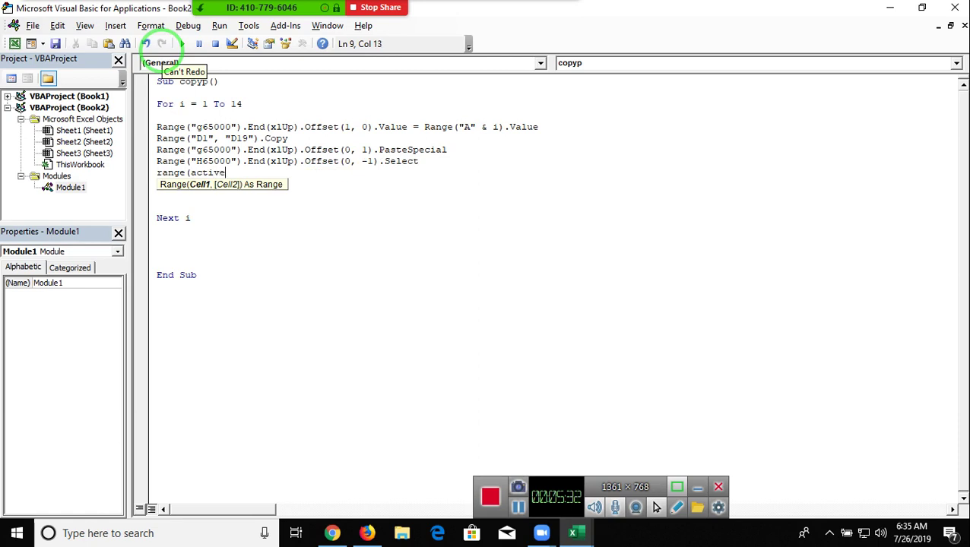
text(cell,activecell.)
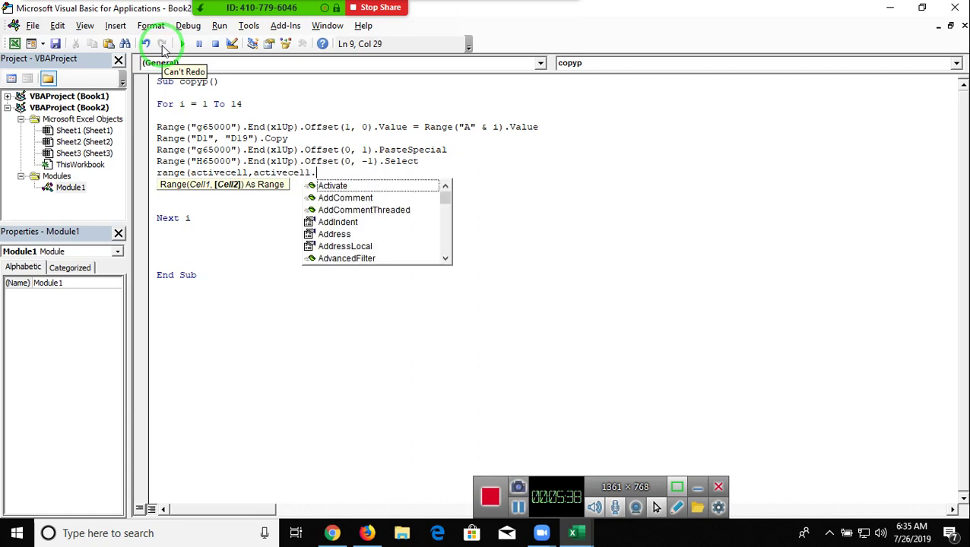
text(en)
key(Tab)
text(()
key(Down)
key(Down)
key(Down)
key(Down)
key(Tab)
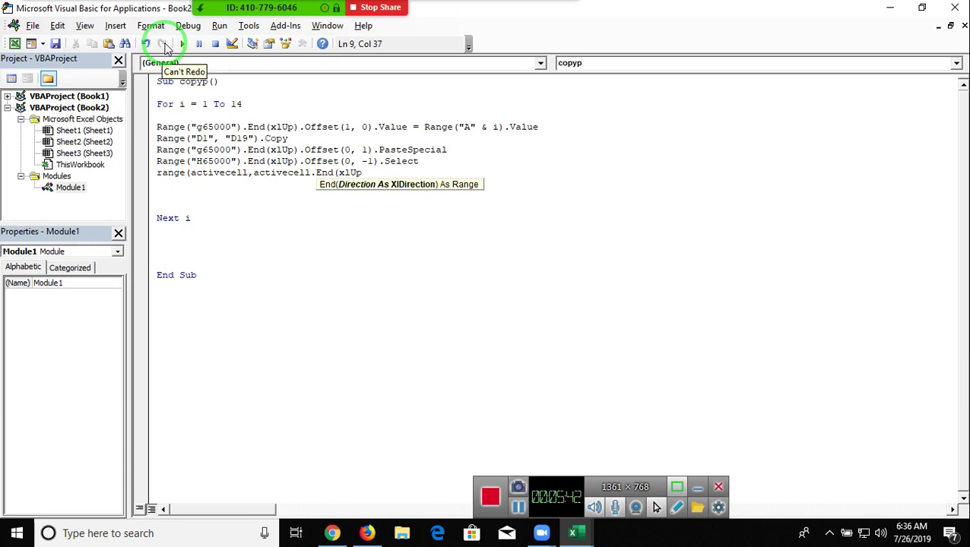
text())
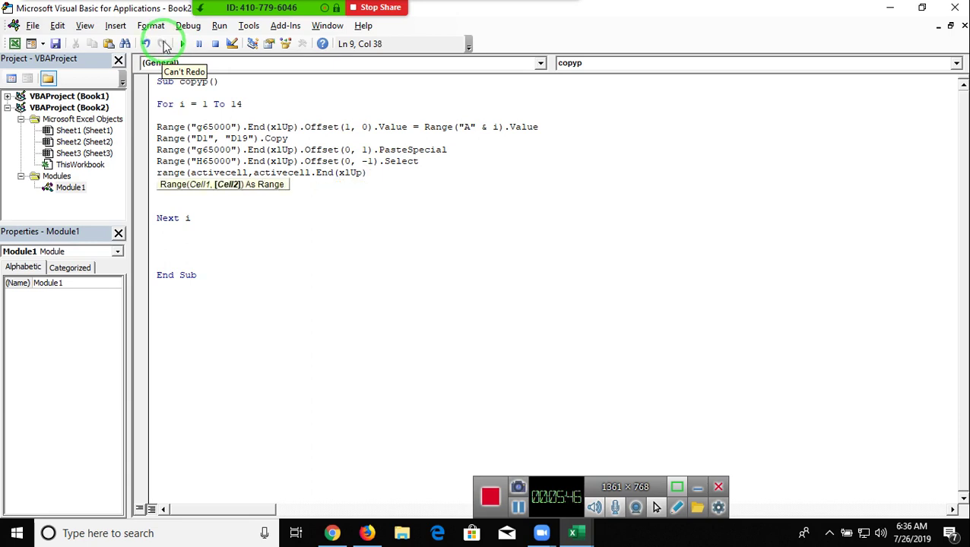
text().)
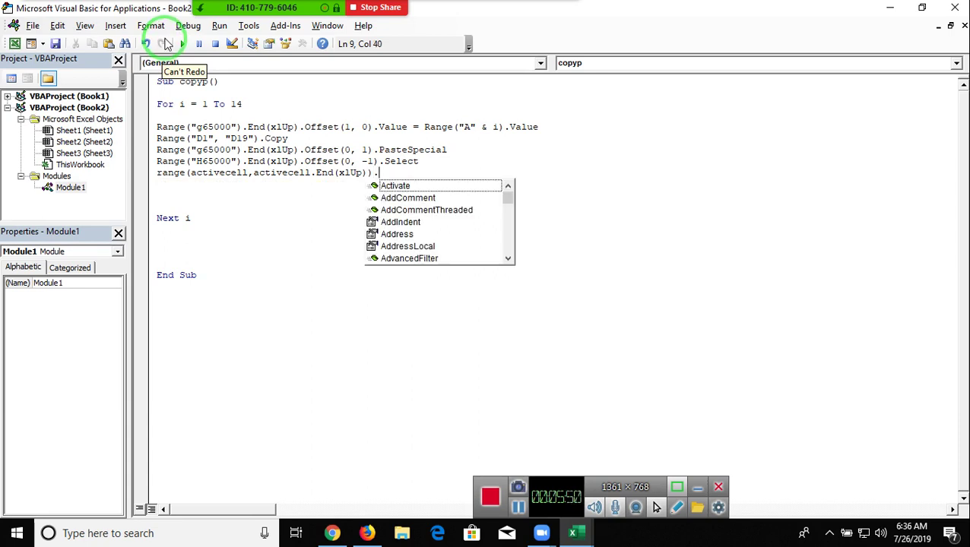
text(fil)
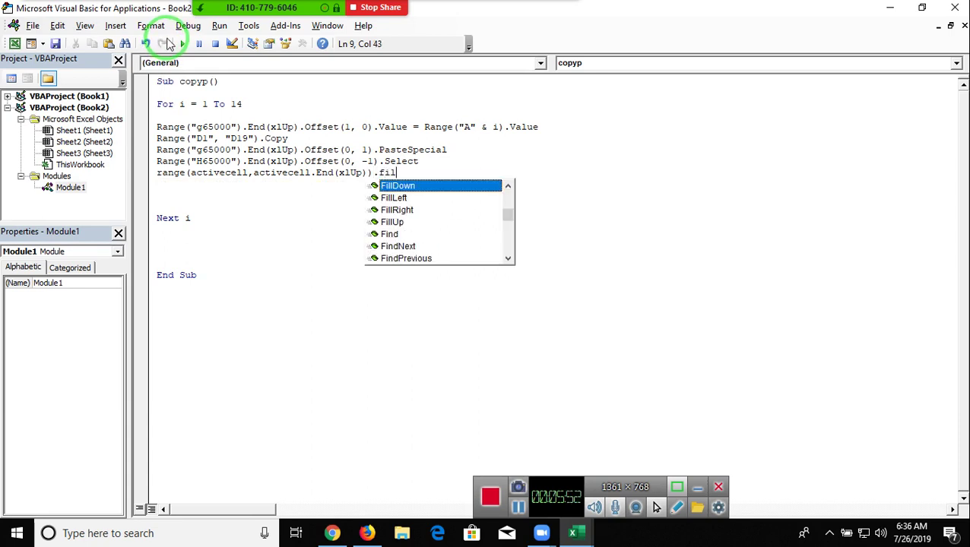
key(Return)
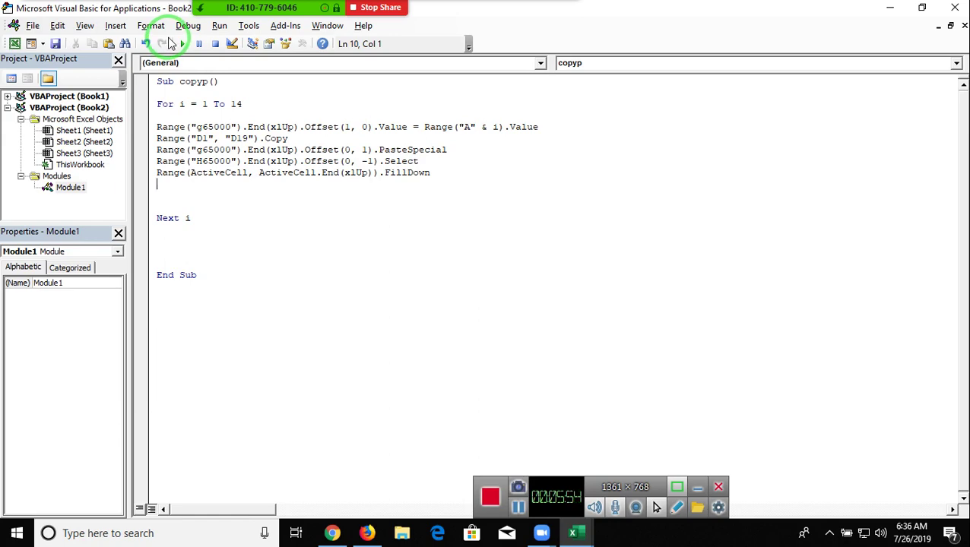
key(Delete)
key(Delete)
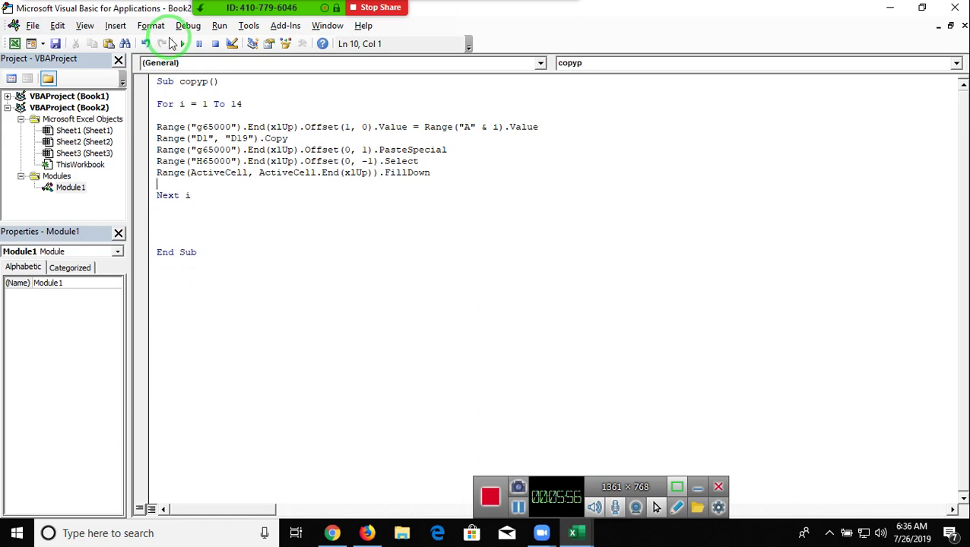
key(alt+F11)
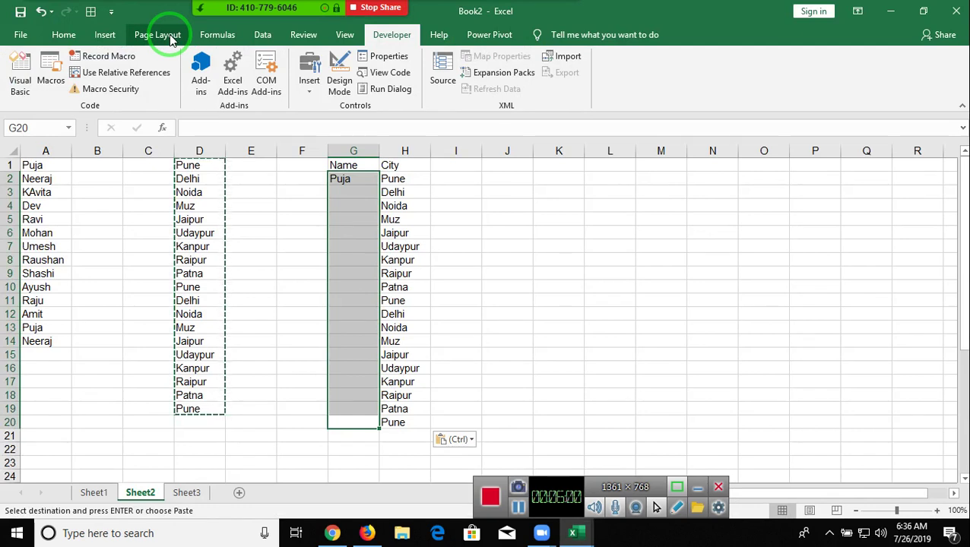
Clear the copy marquee and run copyp from the Macros list.
key(ctrl+shift+a)
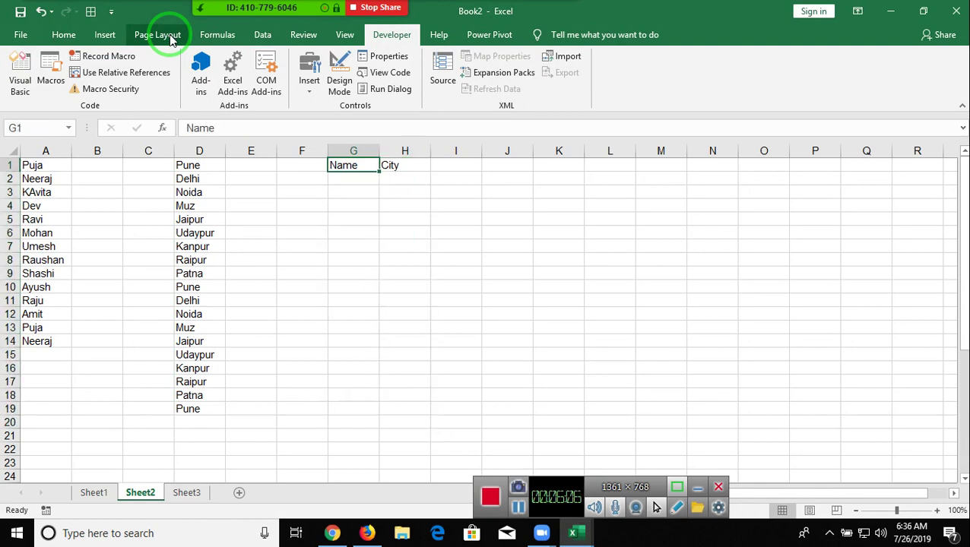
click(53, 83)
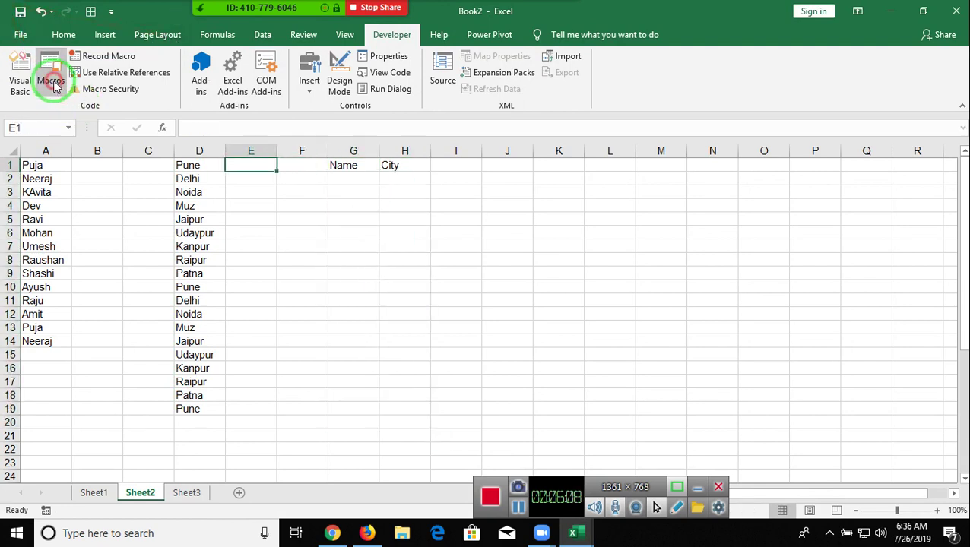
click(459, 175)
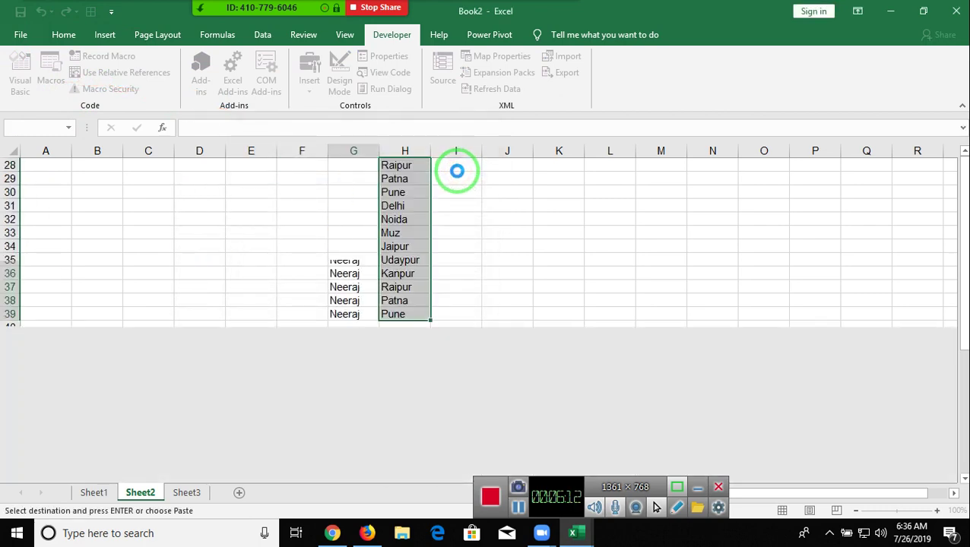
Scroll up through columns G:H to review the generated name-city pairs.
scroll(424, 278, up, 4)
scroll(425, 283, up, 3)
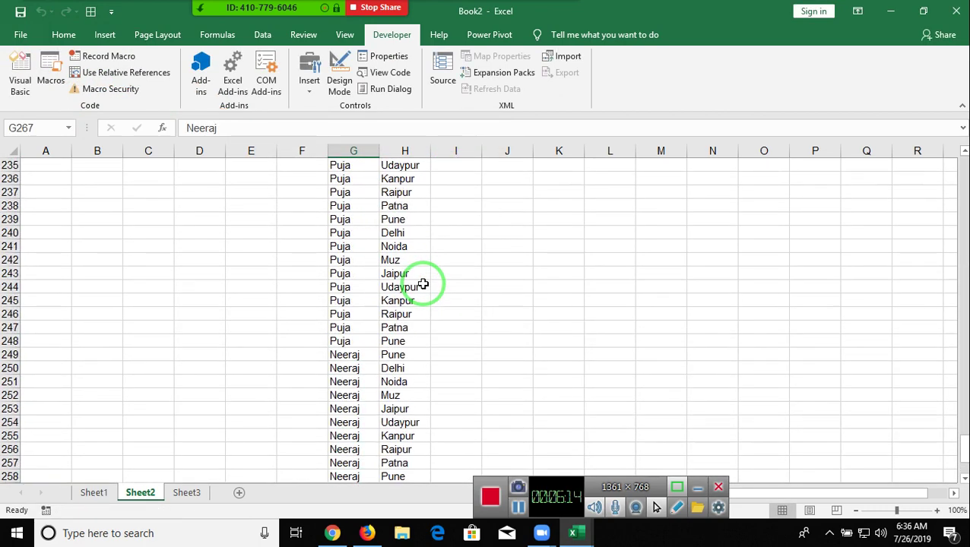
scroll(423, 284, up, 4)
scroll(423, 283, up, 4)
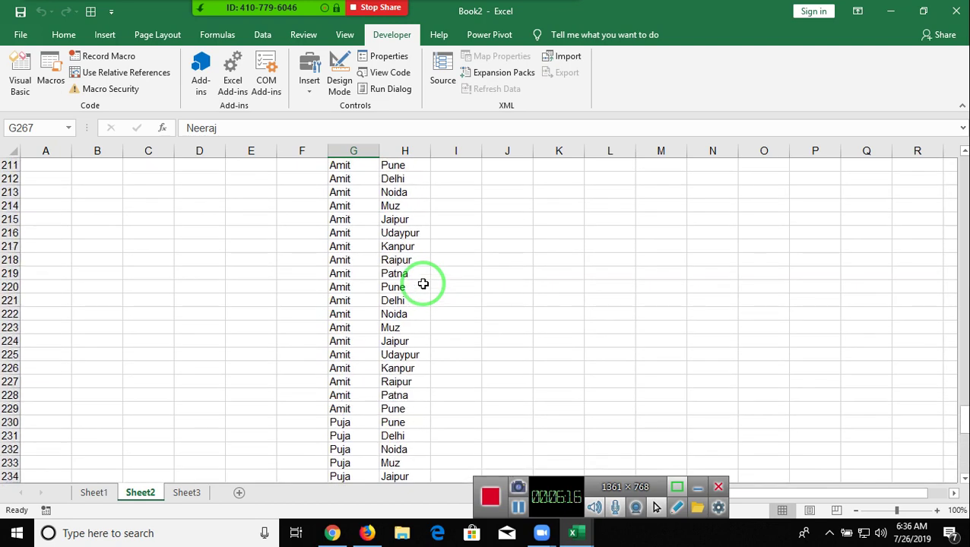
scroll(424, 284, up, 1)
scroll(424, 284, up, 5)
scroll(423, 283, up, 6)
scroll(424, 283, up, 3)
scroll(423, 284, up, 6)
scroll(423, 284, up, 6)
scroll(423, 284, up, 6)
scroll(424, 283, up, 6)
scroll(423, 283, up, 13)
scroll(424, 283, up, 6)
scroll(423, 283, up, 10)
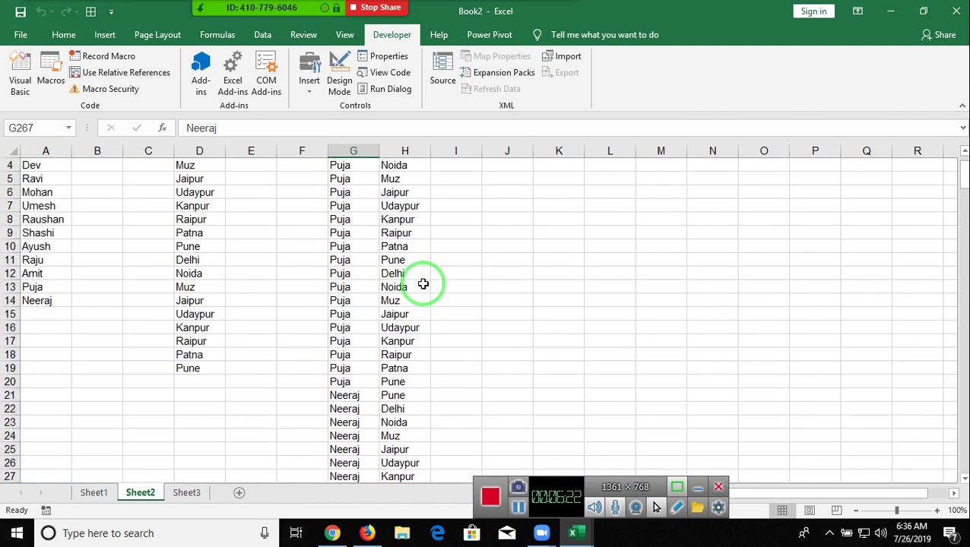
scroll(424, 284, up, 1)
Select all of the copyp code in the VBA editor, then return to the workbook.
key(alt+Tab)
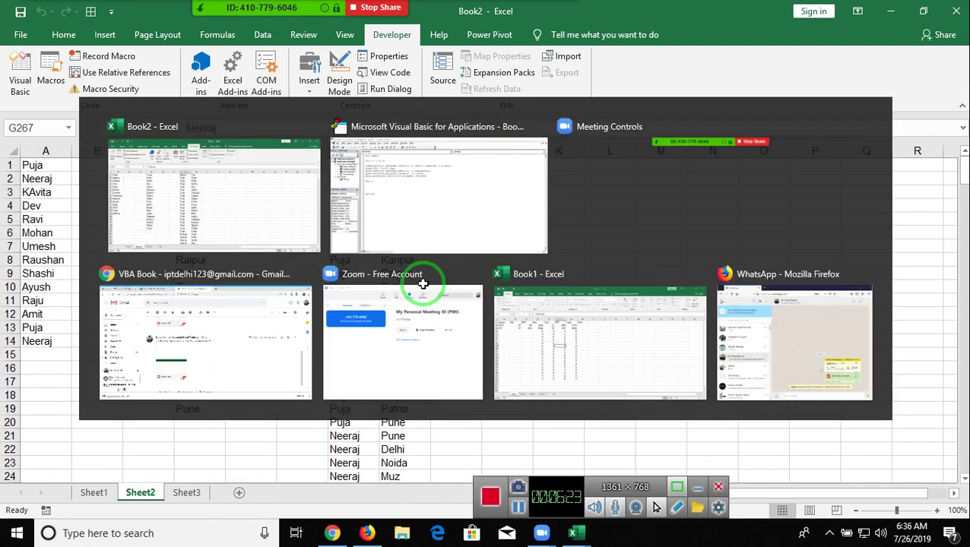
key(ctrl+a)
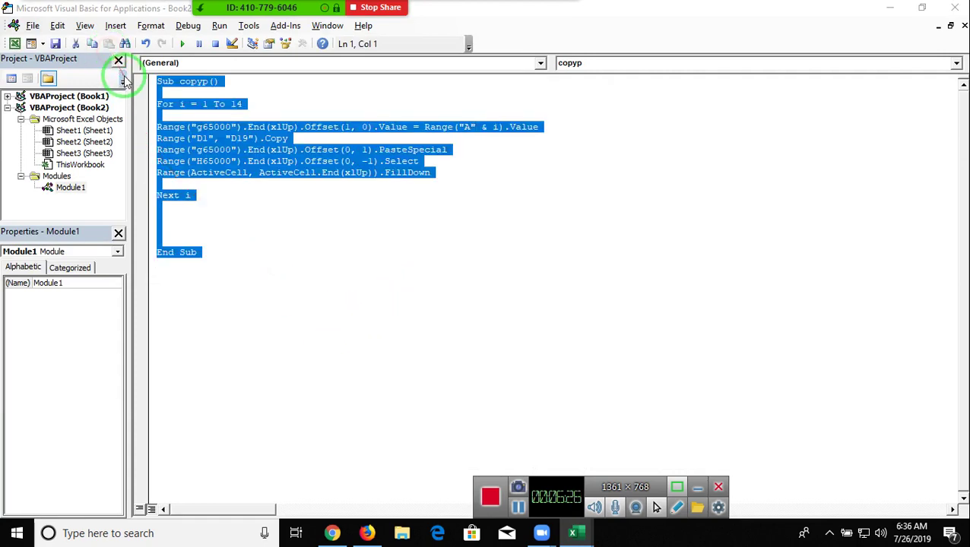
key(alt+Tab)
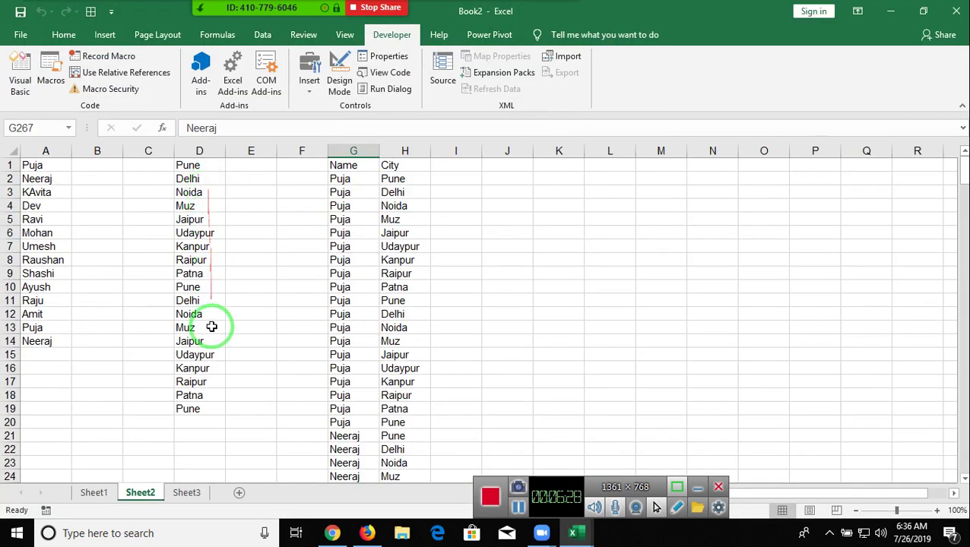
Save Book2, choosing Desktop from the Save As recent folders.
click(21, 12)
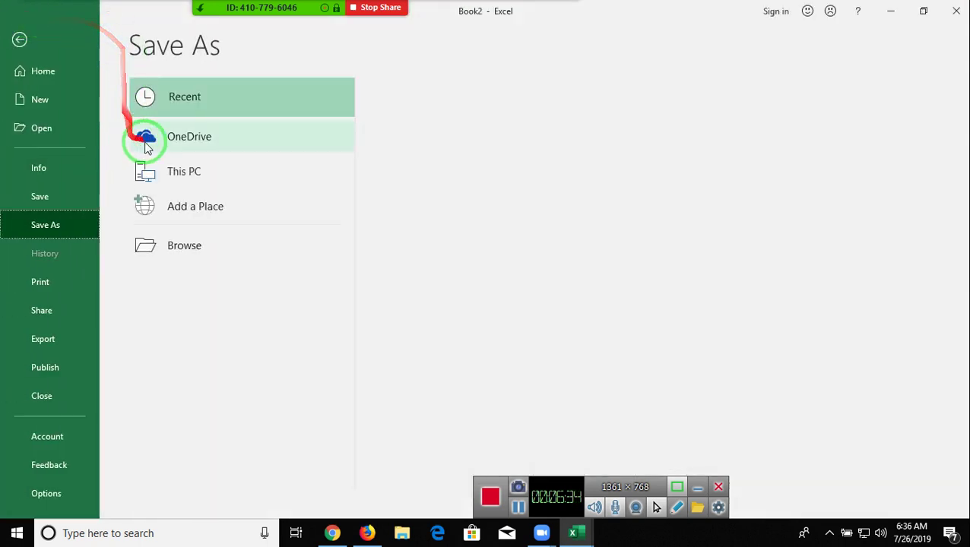
click(466, 235)
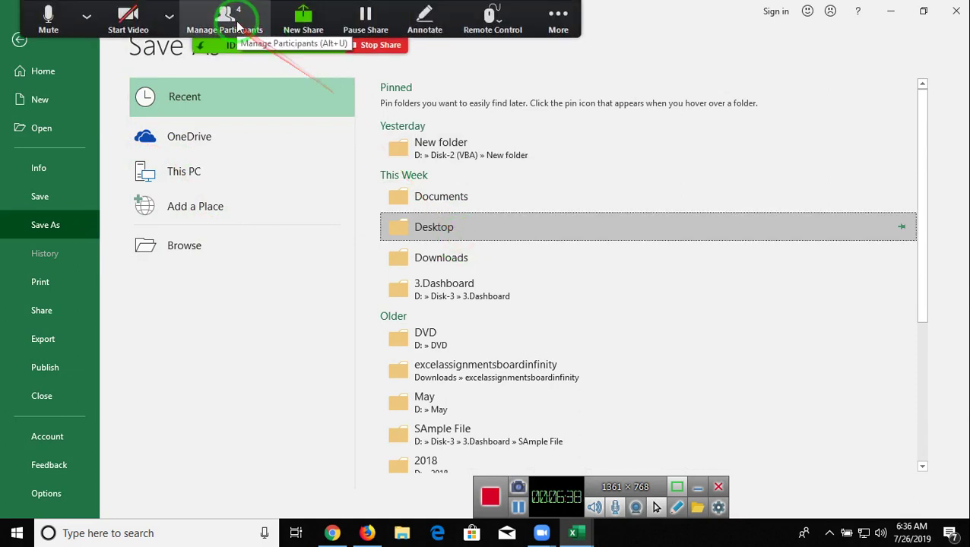
Let one Zoom participant record via Allow Record, then close the Participants window.
click(232, 23)
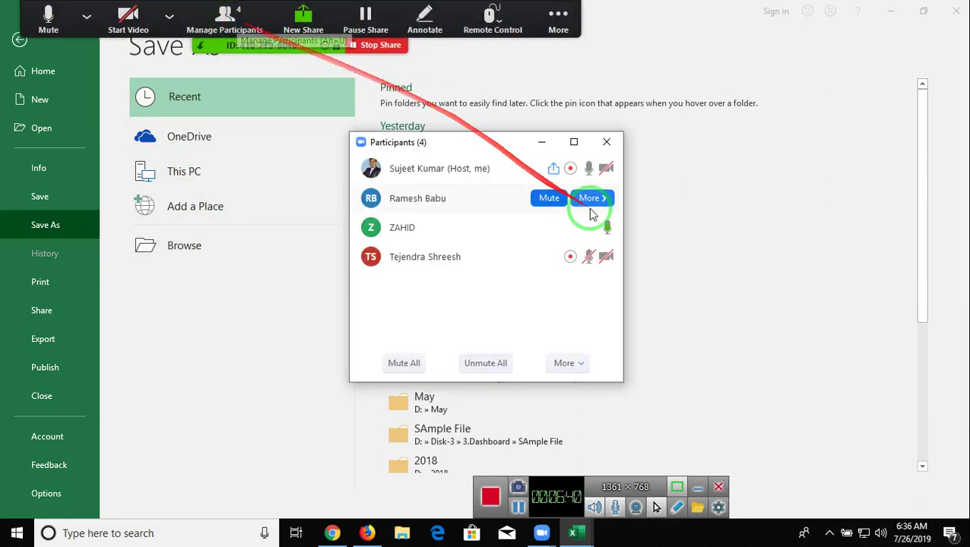
mouse_move(487, 228)
click(606, 227)
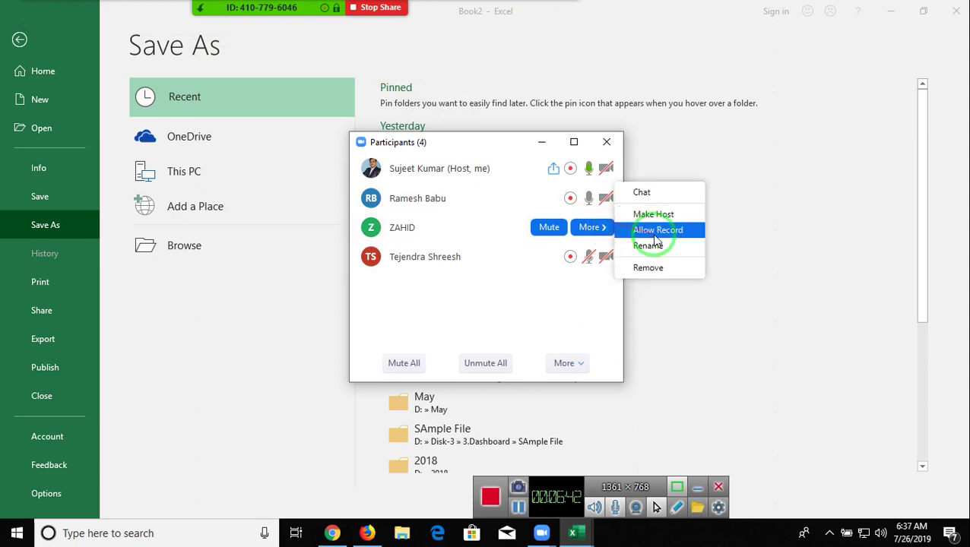
click(655, 231)
click(606, 142)
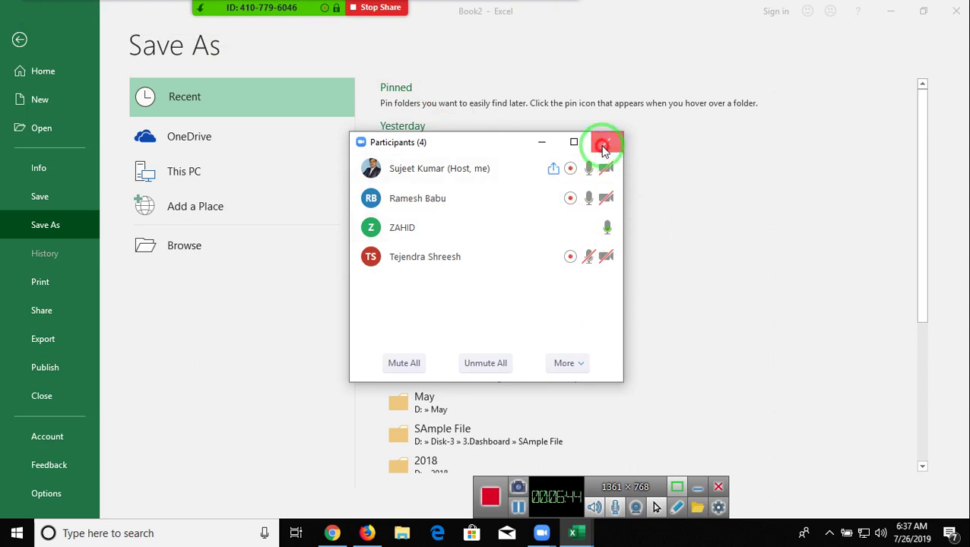